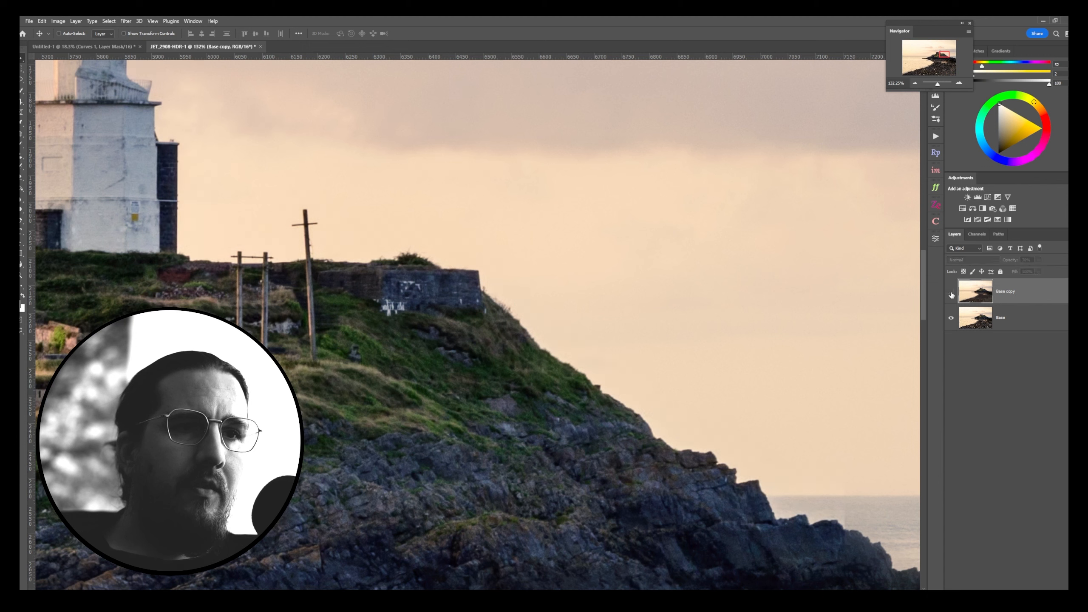
Step: Toggle the Base copy layer's visibility to compare the image with and without the glow
{"action": "left_click", "coordinate": [951, 294]}
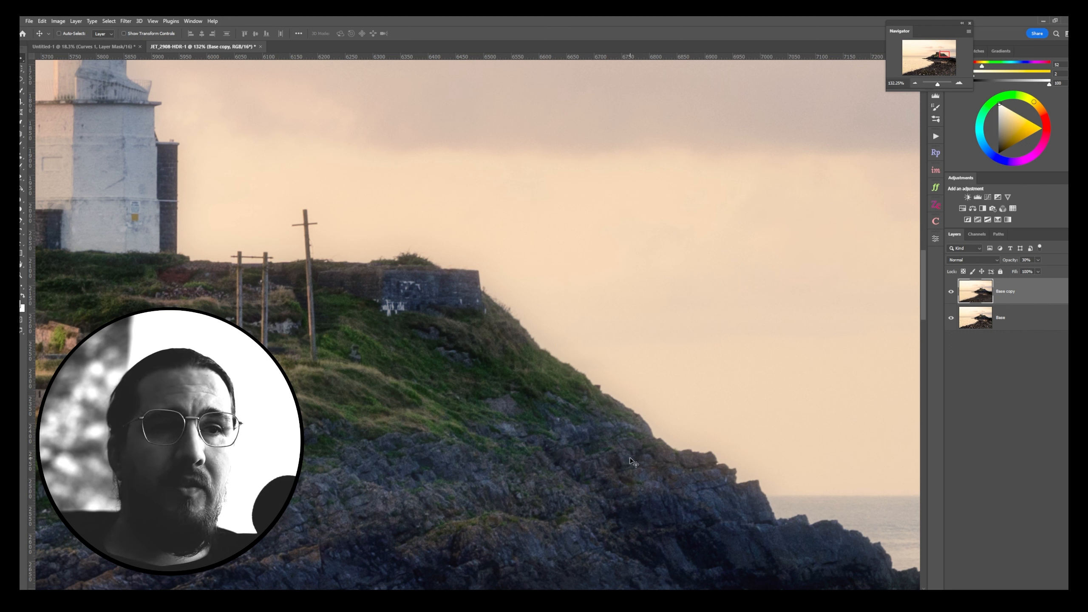
{"action": "left_click", "coordinate": [951, 292]}
{"action": "left_click", "coordinate": [951, 293]}
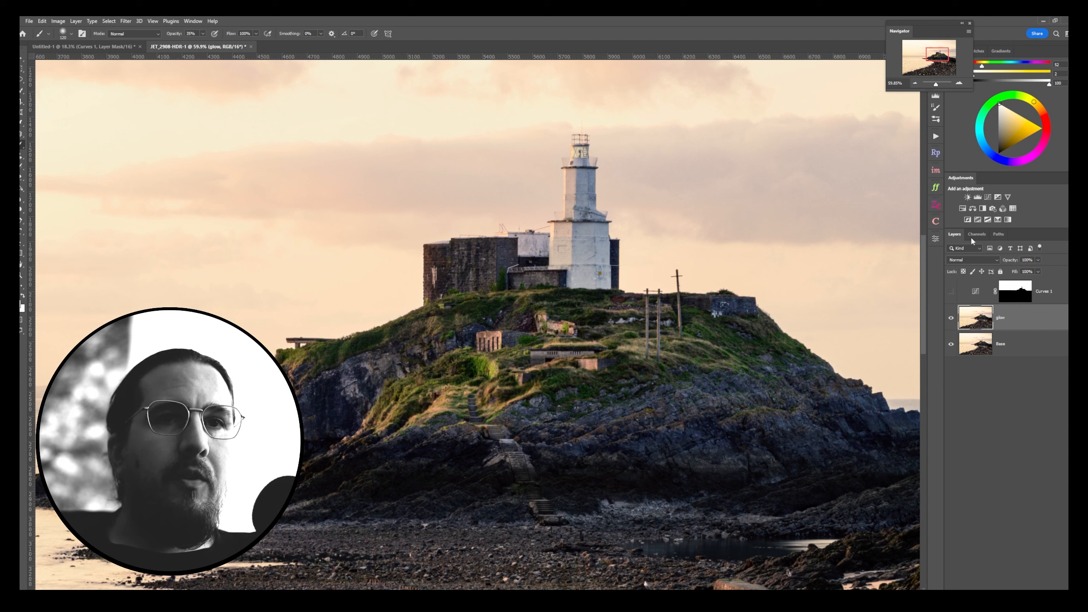
Step: Run the Generate Luminosity Masks action to create the luminosity mask channels for the image
{"action": "left_click", "coordinate": [936, 137]}
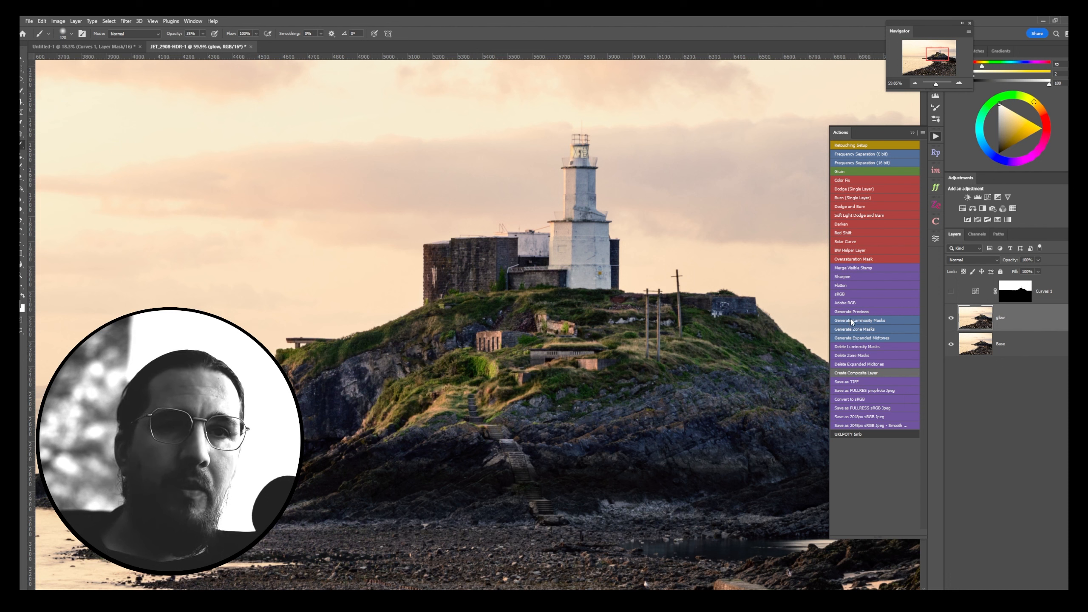
{"action": "left_click", "coordinate": [852, 320]}
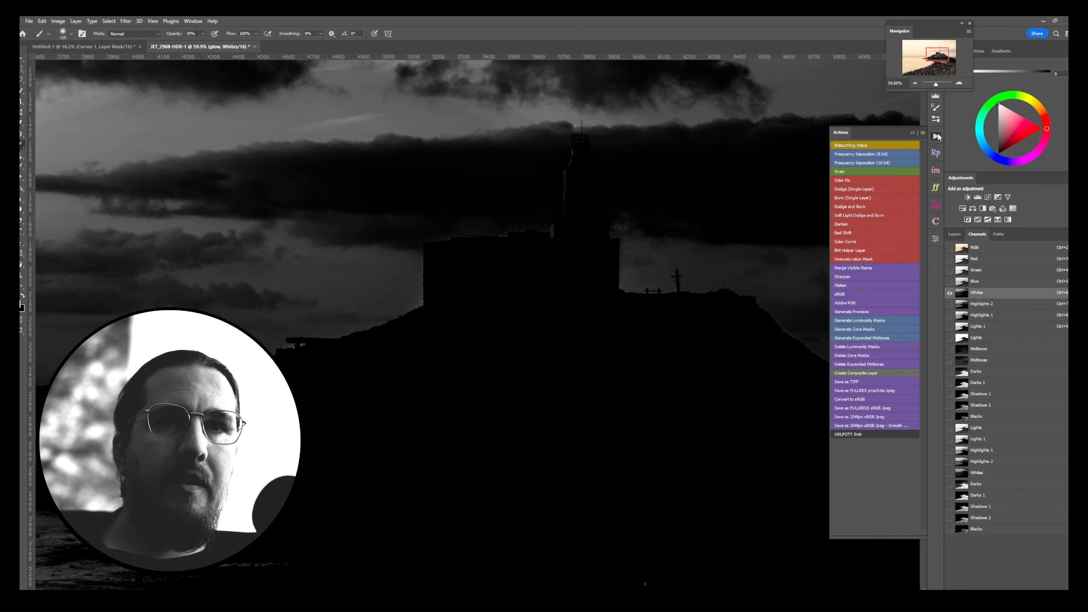
{"action": "left_click", "coordinate": [937, 136]}
Step: Examine the luminosity mask channels one by one, comparing the Highlights, Lights, Midtones and Darks masks
{"action": "scroll", "coordinate": [699, 300], "scroll_direction": "down", "scroll_amount": 3}
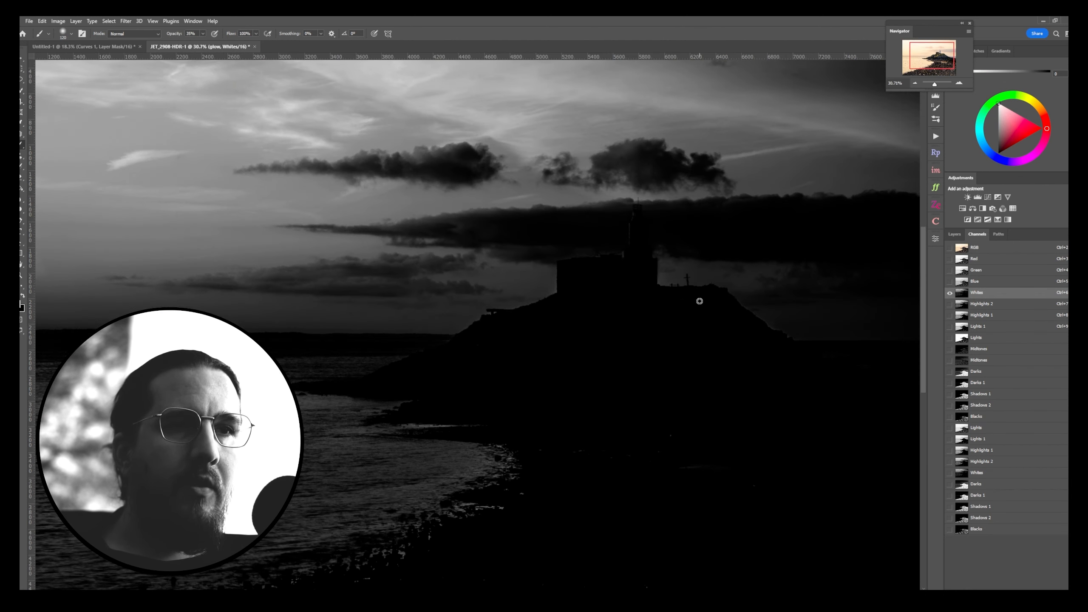
{"action": "left_click_drag", "start_coordinate": [627, 379], "coordinate": [651, 325]}
{"action": "left_click", "coordinate": [985, 305]}
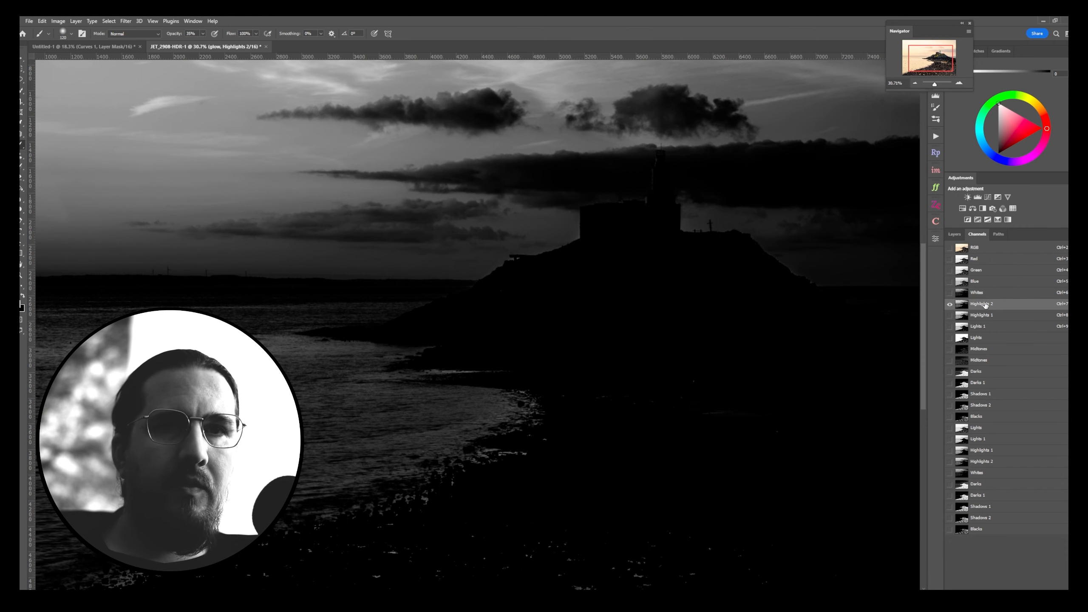
{"action": "left_click", "coordinate": [981, 316]}
{"action": "left_click", "coordinate": [979, 326]}
{"action": "left_click", "coordinate": [979, 338]}
{"action": "left_click", "coordinate": [978, 349]}
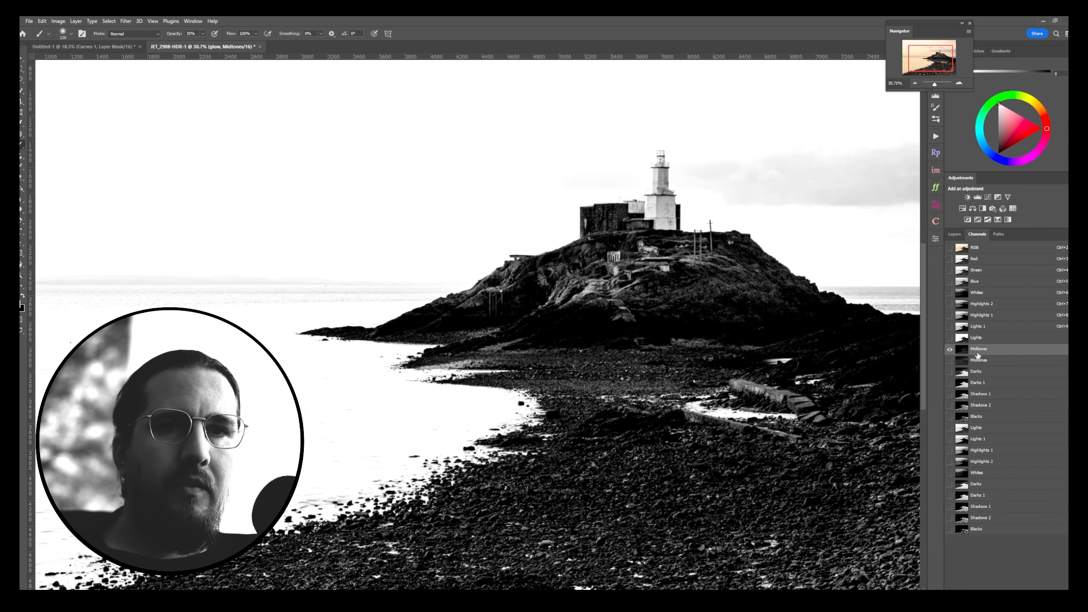
{"action": "left_click", "coordinate": [978, 360]}
{"action": "left_click", "coordinate": [977, 371]}
{"action": "left_click", "coordinate": [978, 382]}
{"action": "left_click", "coordinate": [978, 326]}
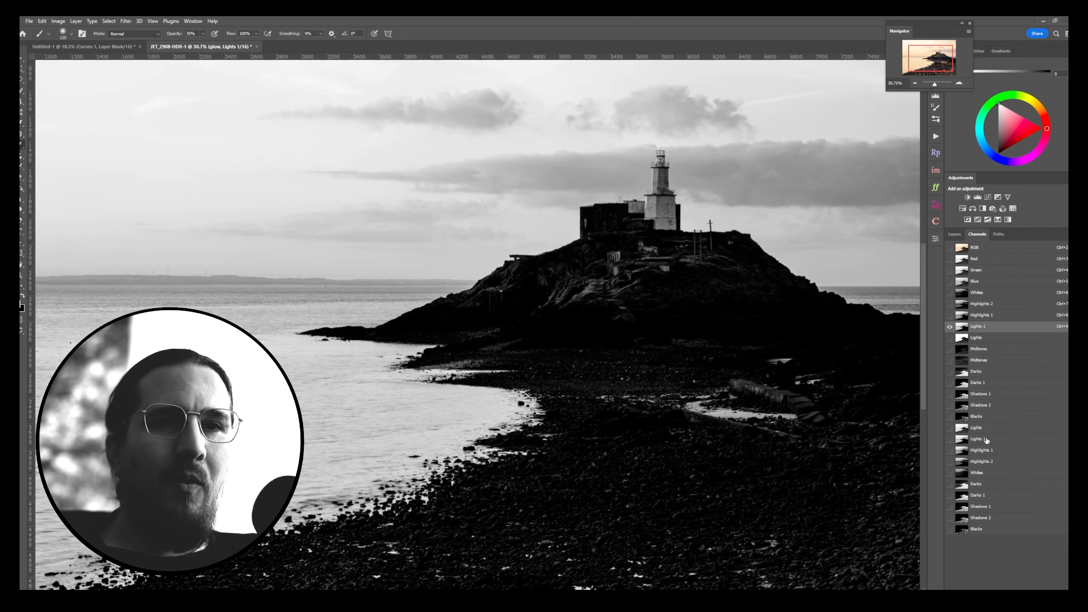
{"action": "left_click", "coordinate": [983, 317]}
{"action": "left_click", "coordinate": [986, 306]}
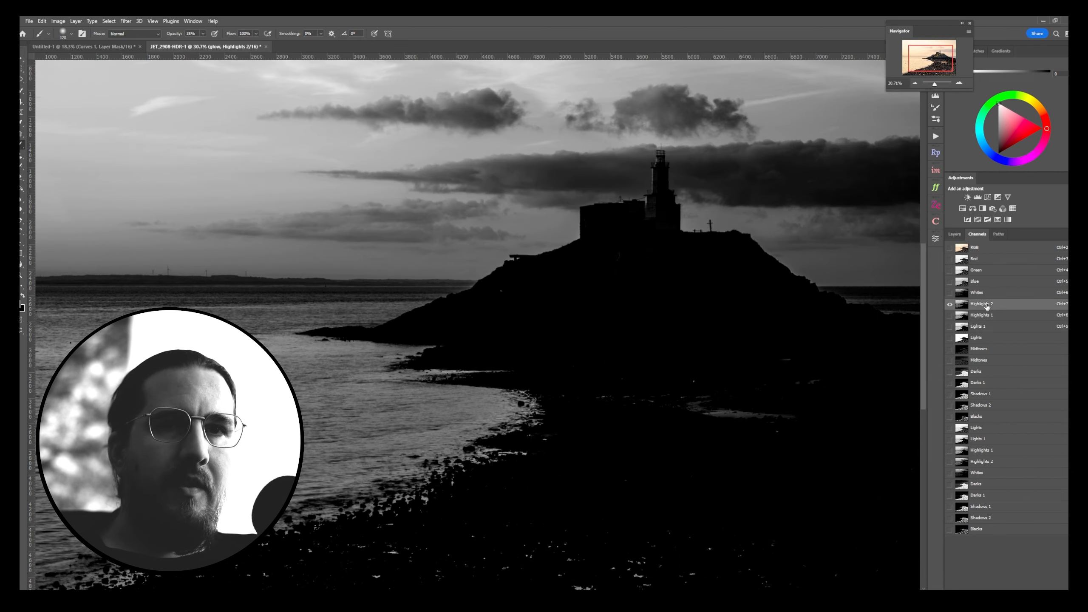
{"action": "left_click", "coordinate": [979, 327]}
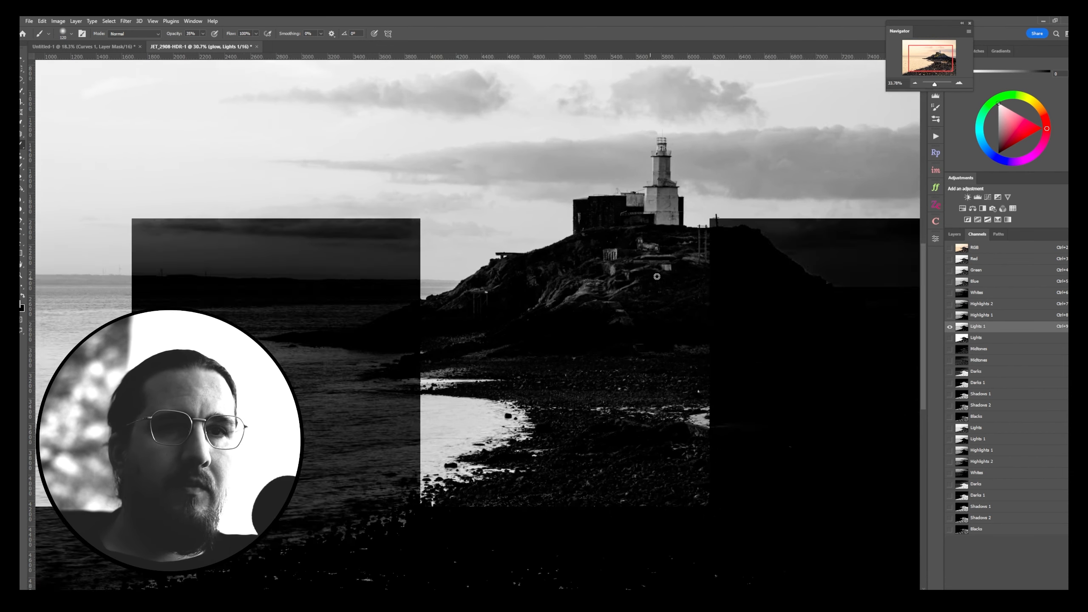
Step: Load the Lights channel as a selection and add it to the glow layer as an inverted layer mask
{"action": "scroll", "coordinate": [656, 276], "scroll_direction": "up", "scroll_amount": 3}
{"action": "left_click", "coordinate": [960, 337]}
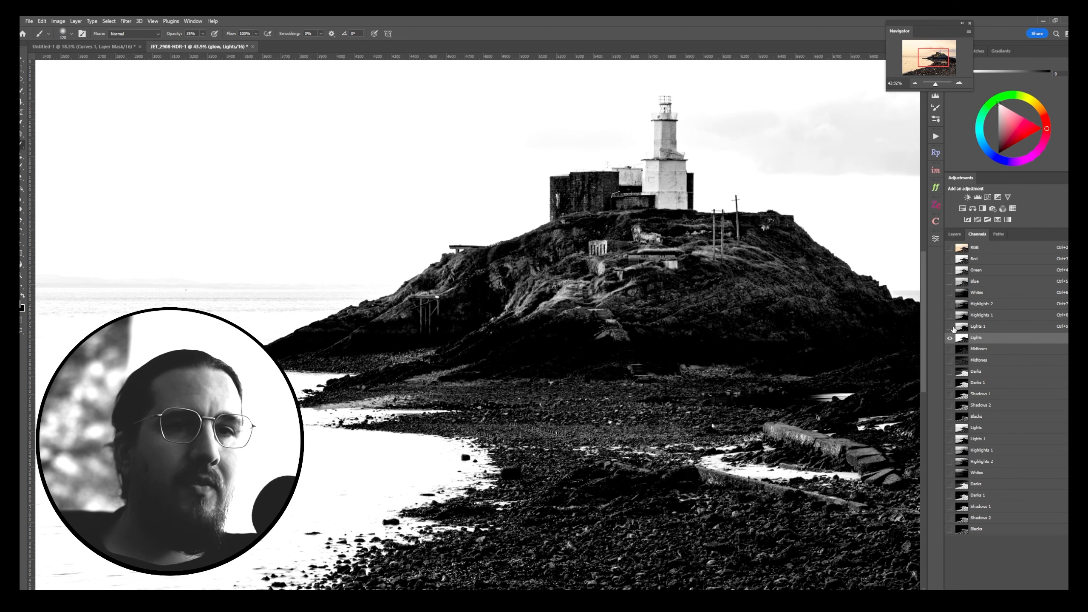
{"action": "left_click", "coordinate": [962, 339], "text": "ctrl"}
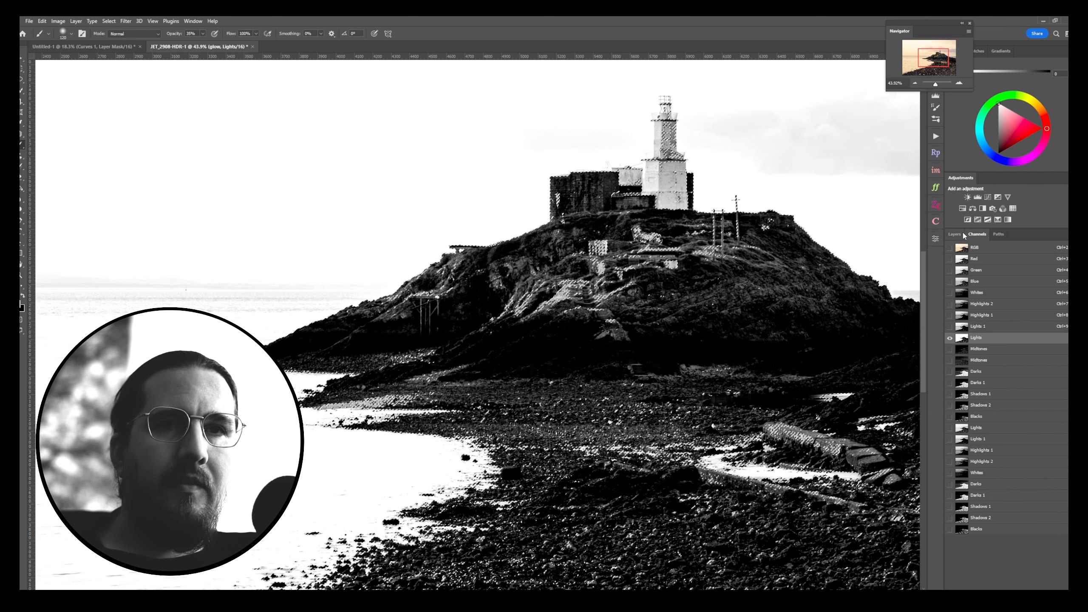
{"action": "left_click", "coordinate": [960, 235]}
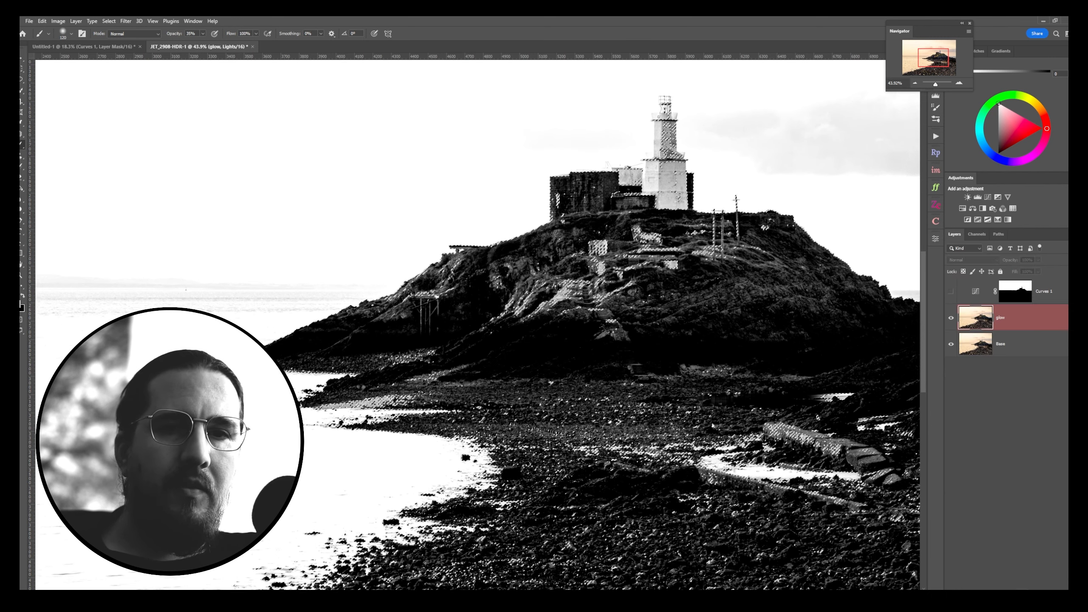
{"action": "left_click", "coordinate": [994, 590], "text": "alt"}
Step: Reapply the last-used filter to the glow layer's image rather than its mask
{"action": "left_click", "coordinate": [975, 317]}
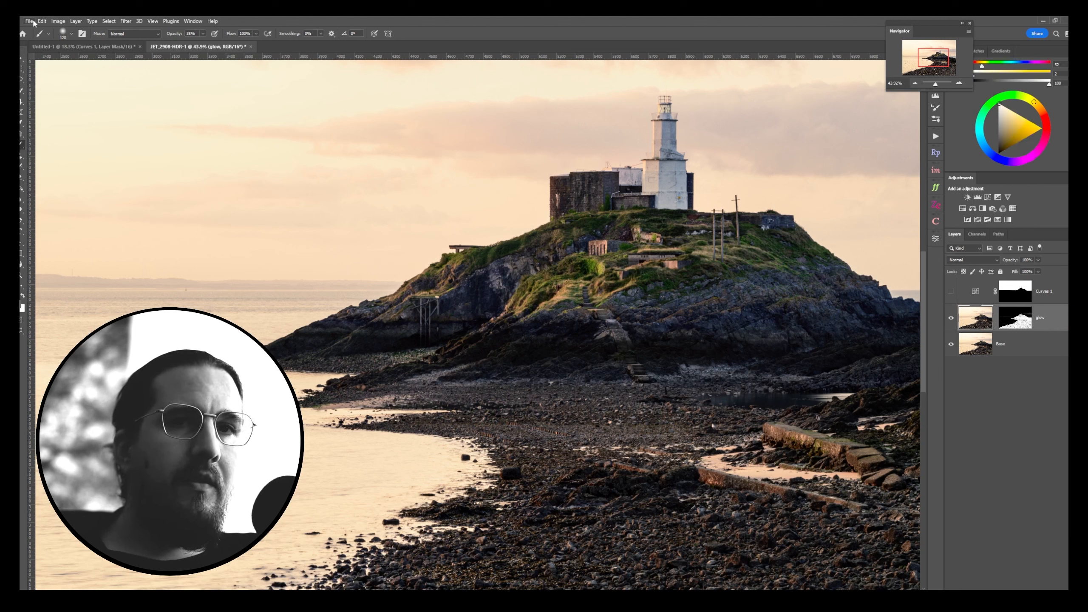
{"action": "left_click", "coordinate": [126, 21]}
{"action": "left_click", "coordinate": [134, 31]}
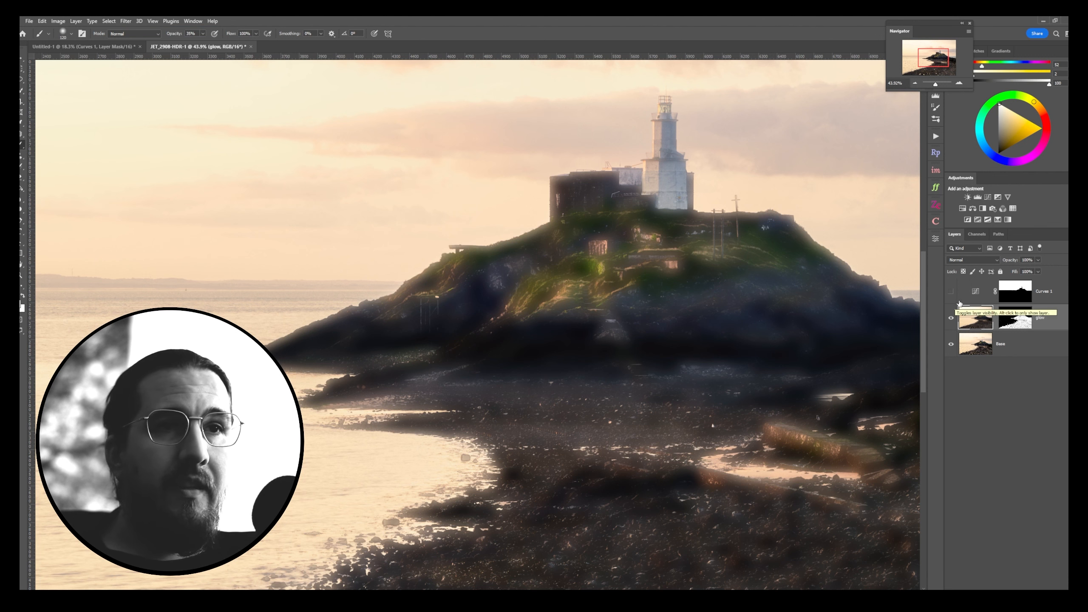
Step: Display the glow layer's mask on its own and invert it so the glow affects the bright areas
{"action": "left_click", "coordinate": [1015, 318]}
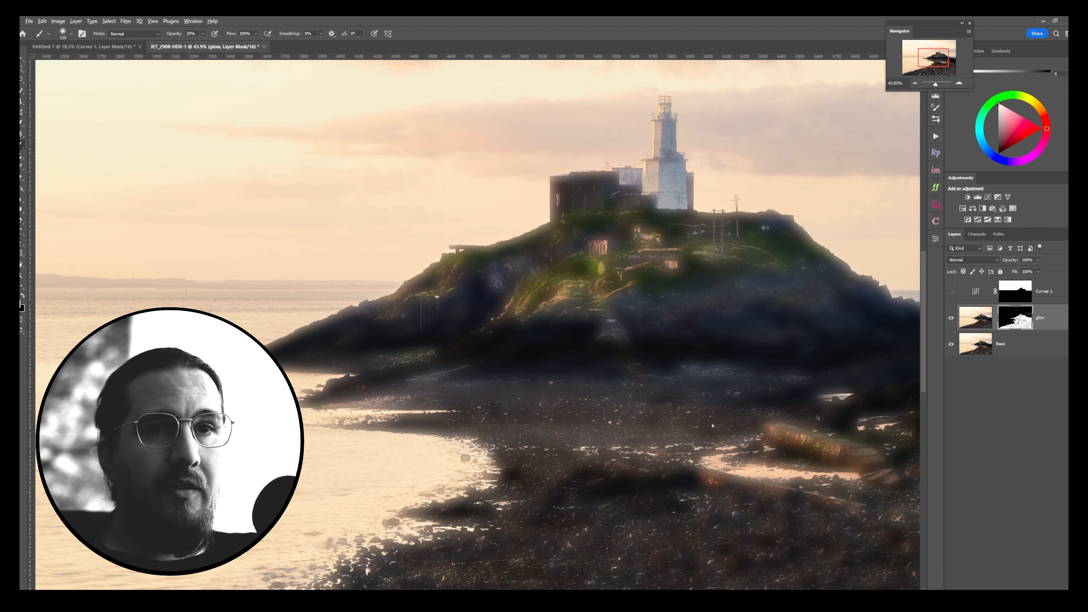
{"action": "left_click", "coordinate": [1016, 320], "text": "alt"}
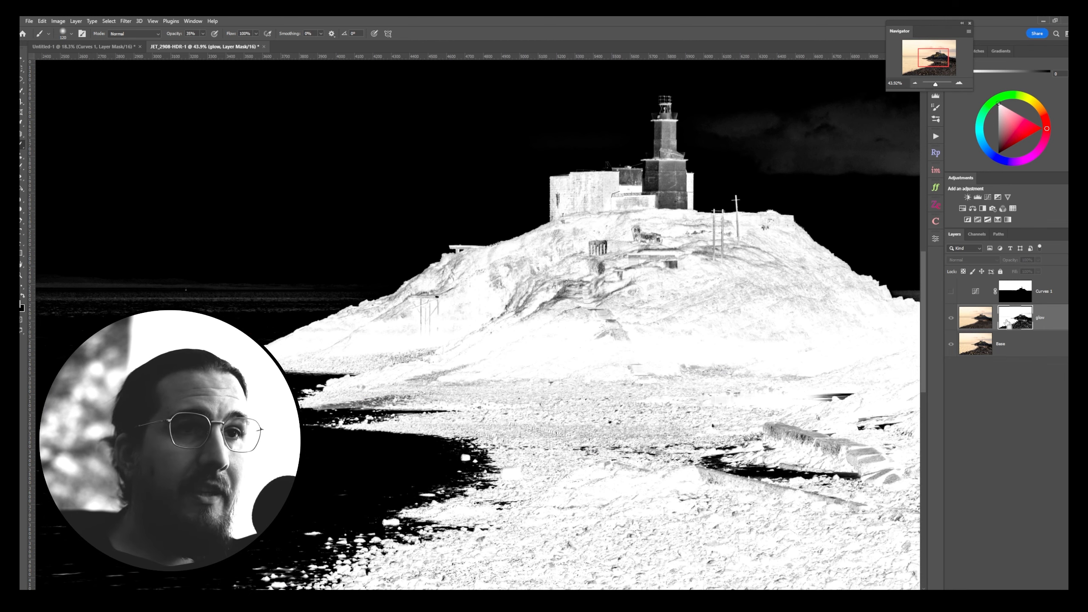
{"action": "left_click", "coordinate": [1008, 321], "text": "alt"}
Step: Examine the glow layer's mask around the lighthouse, the hillside edge and the horizon
{"action": "scroll", "coordinate": [427, 321], "scroll_direction": "down", "scroll_amount": 5}
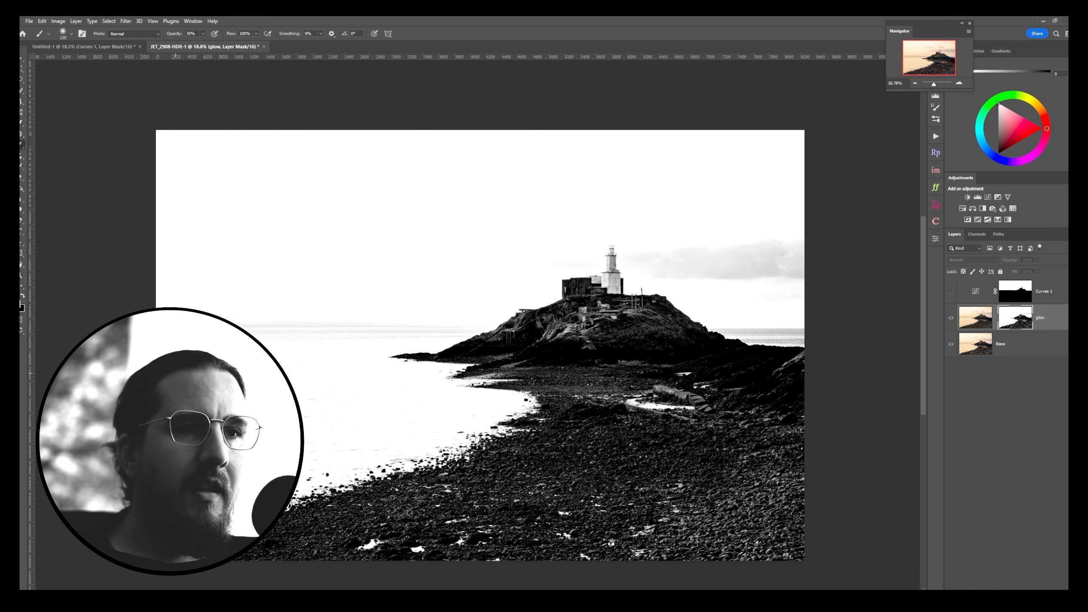
{"action": "scroll", "coordinate": [220, 390], "scroll_direction": "up", "scroll_amount": 1}
{"action": "scroll", "coordinate": [702, 262], "scroll_direction": "up", "scroll_amount": 5}
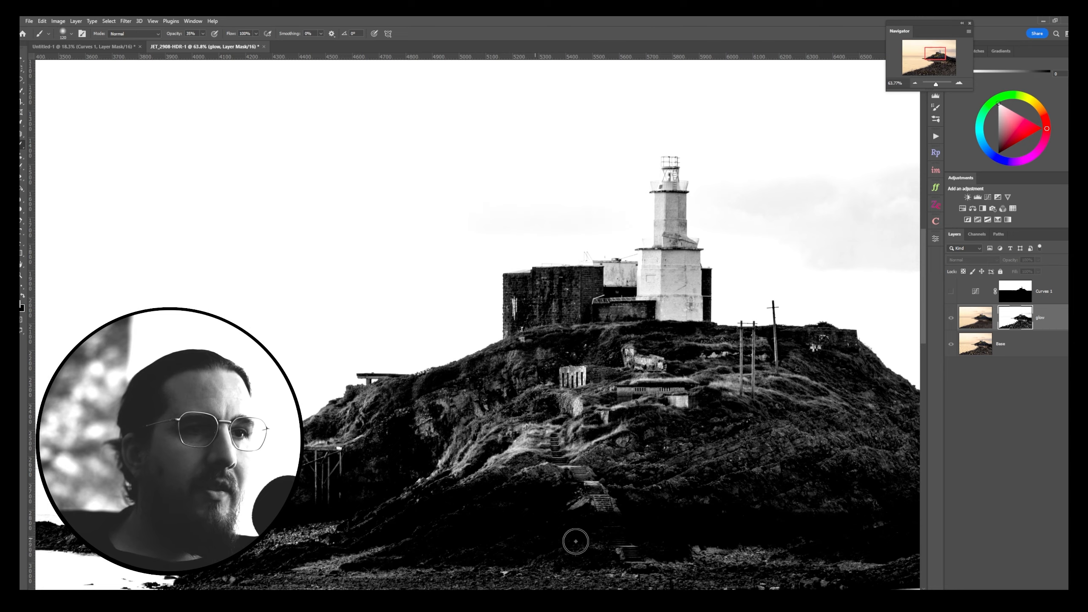
{"action": "scroll", "coordinate": [576, 538], "scroll_direction": "up", "scroll_amount": 3}
{"action": "scroll", "coordinate": [389, 413], "scroll_direction": "down", "scroll_amount": 5}
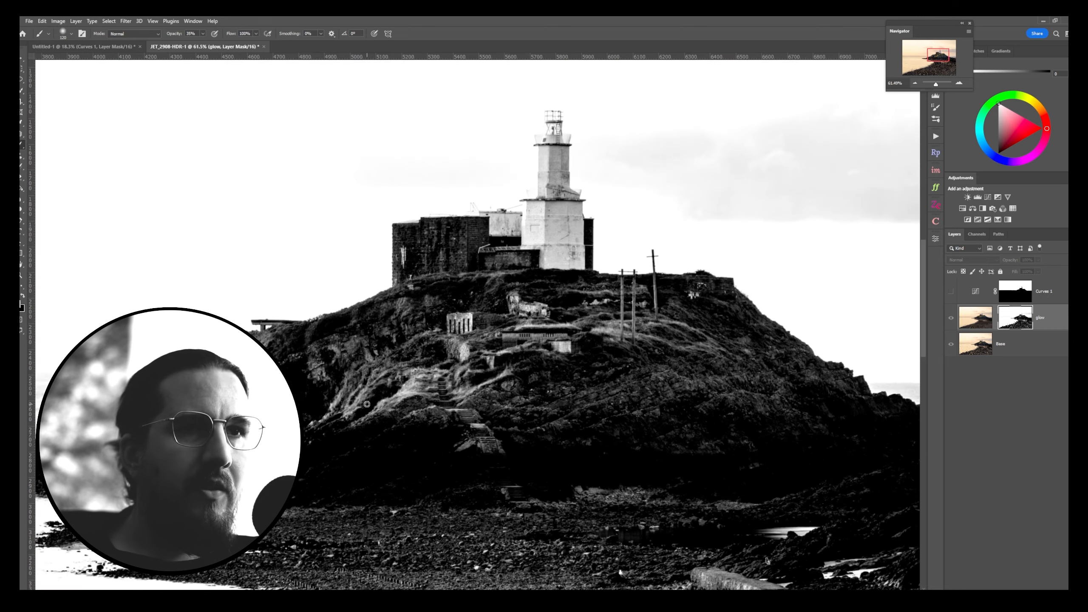
{"action": "scroll", "coordinate": [495, 428], "scroll_direction": "down", "scroll_amount": 3}
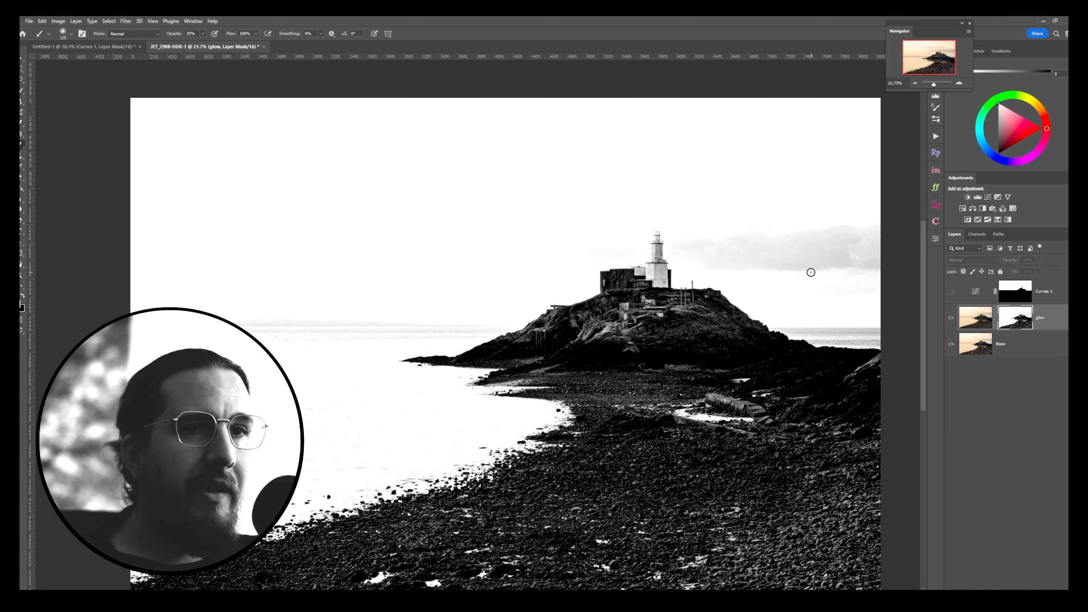
{"action": "scroll", "coordinate": [771, 273], "scroll_direction": "up", "scroll_amount": 2}
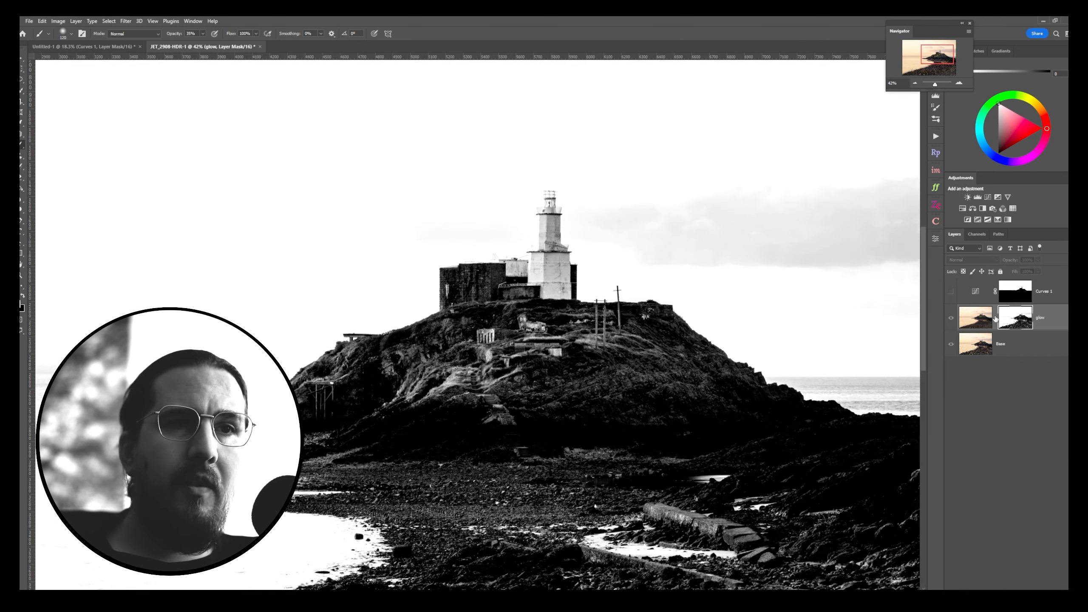
{"action": "scroll", "coordinate": [848, 359], "scroll_direction": "up", "scroll_amount": 2}
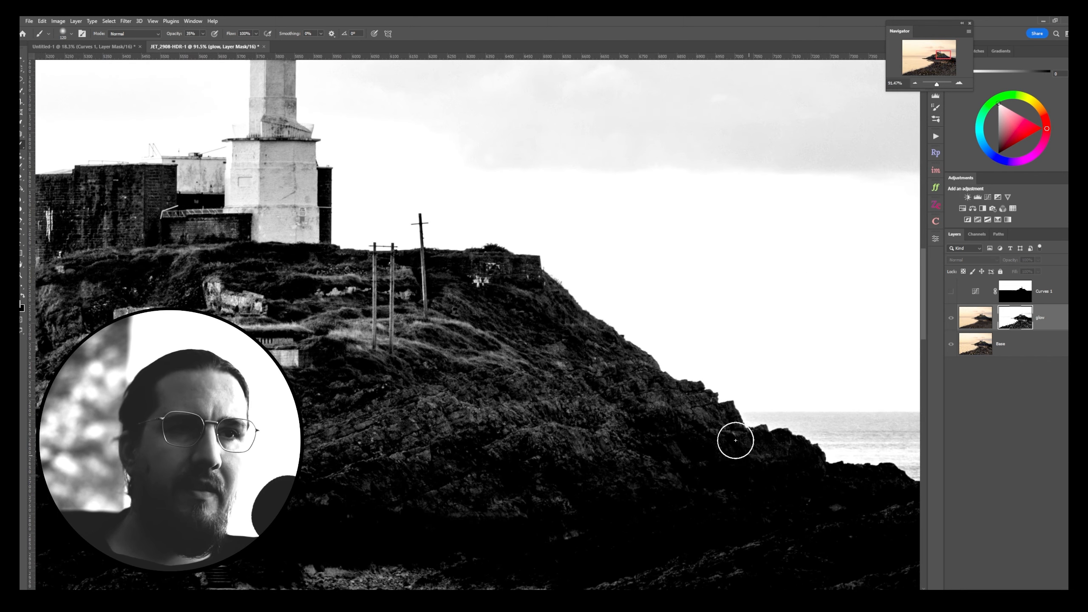
{"action": "left_click_drag", "start_coordinate": [541, 325], "coordinate": [518, 328]}
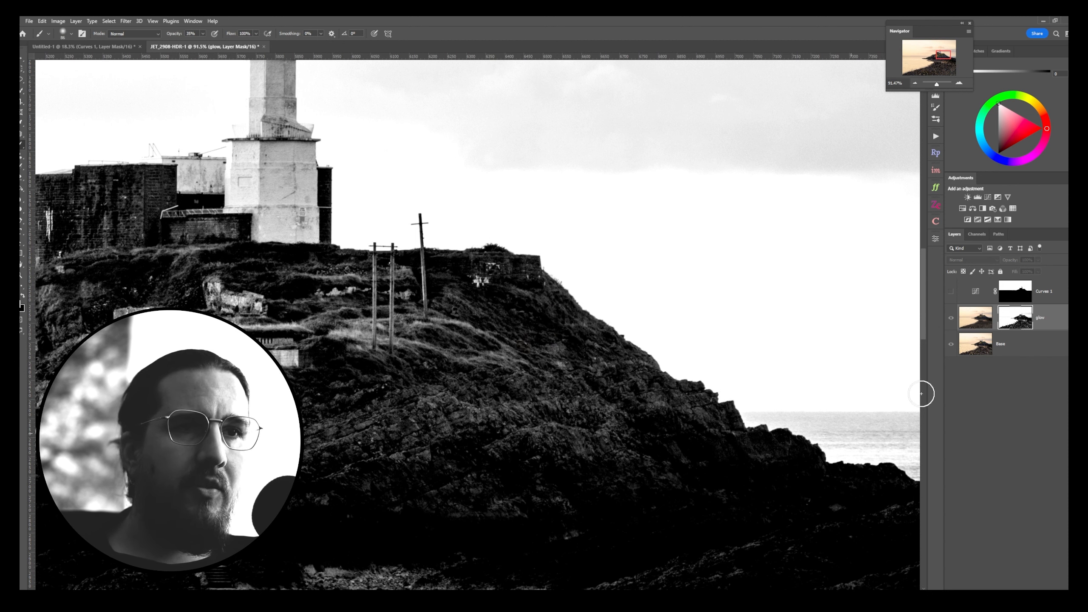
Step: Return to the glow layer's image and reduce the layer's opacity to 28%
{"action": "left_click", "coordinate": [985, 319]}
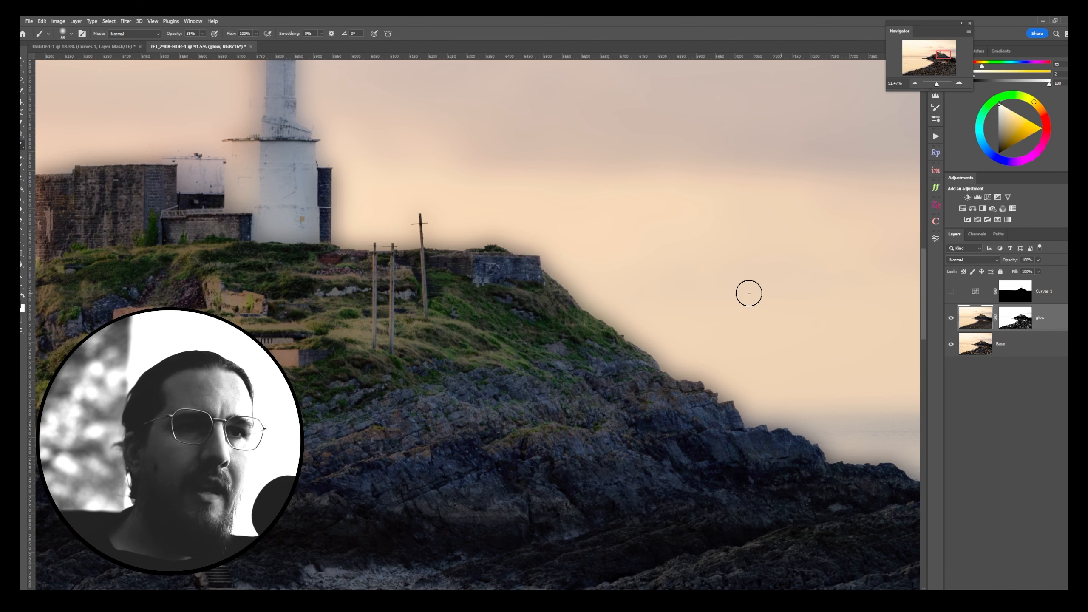
{"action": "scroll", "coordinate": [643, 258], "scroll_direction": "up", "scroll_amount": 4}
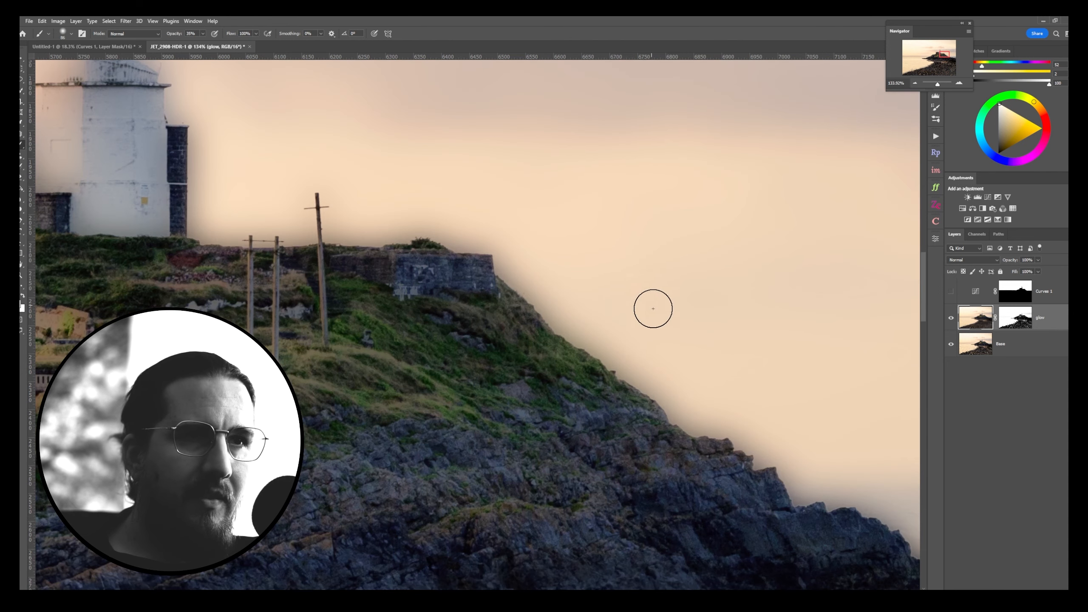
{"action": "left_click_drag", "start_coordinate": [653, 309], "coordinate": [647, 304]}
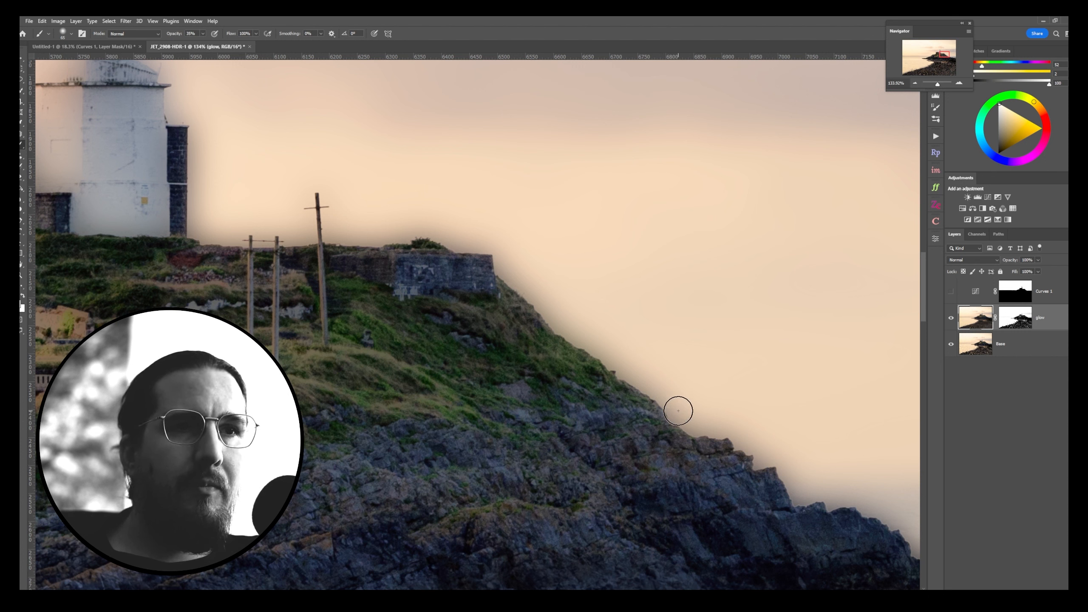
{"action": "left_click_drag", "start_coordinate": [1012, 262], "coordinate": [970, 256]}
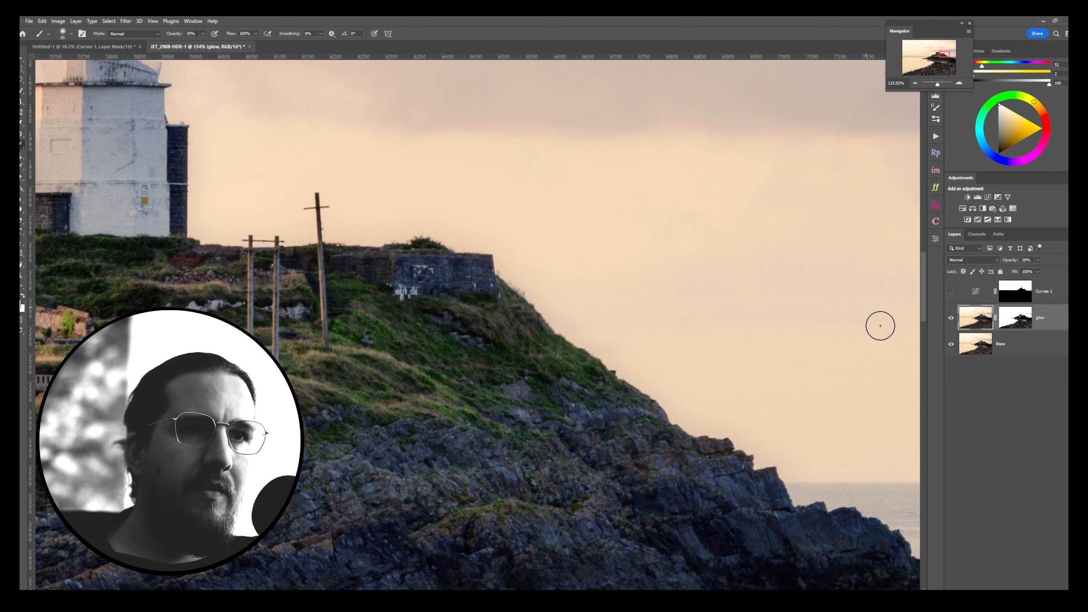
Step: Toggle the glow layer's visibility repeatedly to compare the masked glow along the hillside and lighthouse edges
{"action": "left_click", "coordinate": [951, 318]}
{"action": "left_click", "coordinate": [950, 318]}
{"action": "left_click", "coordinate": [951, 318]}
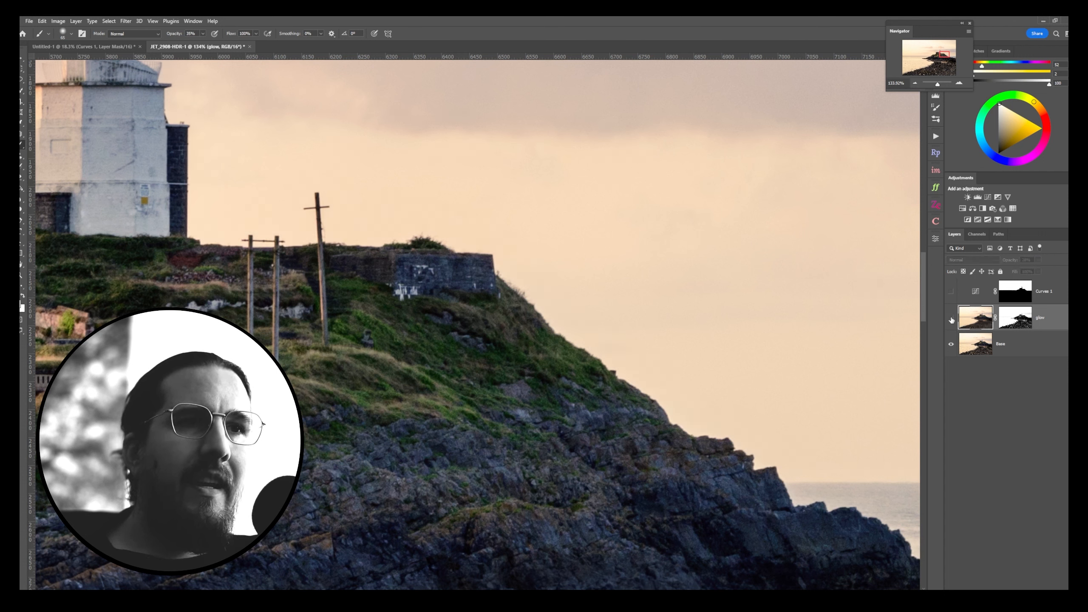
{"action": "left_click", "coordinate": [951, 318]}
{"action": "left_click", "coordinate": [951, 318]}
{"action": "left_click", "coordinate": [951, 318]}
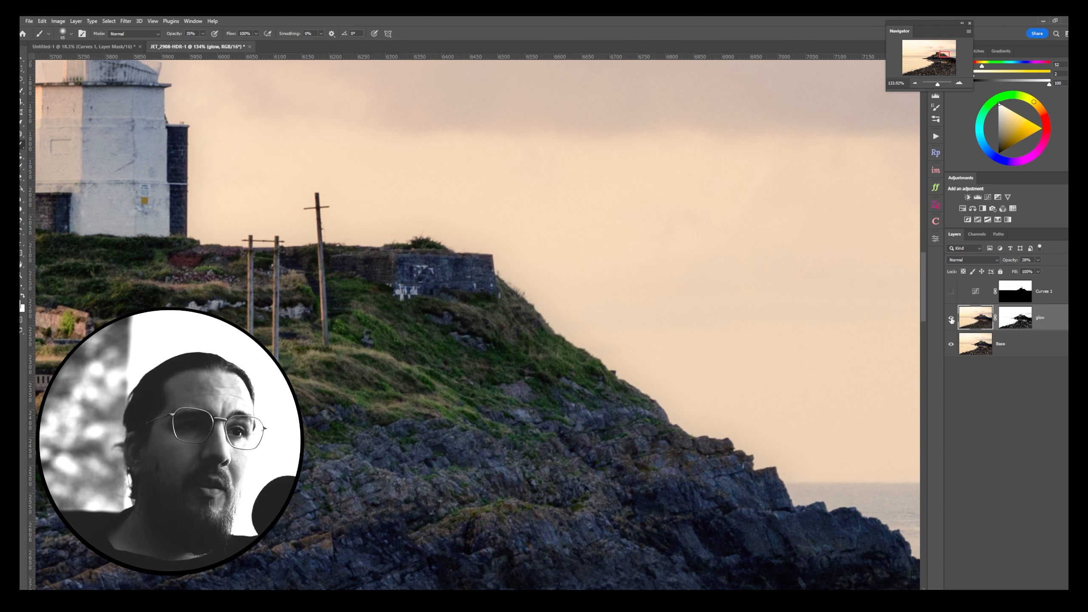
{"action": "left_click", "coordinate": [951, 318]}
{"action": "left_click", "coordinate": [951, 318]}
{"action": "left_click", "coordinate": [951, 318]}
{"action": "left_click", "coordinate": [951, 318]}
{"action": "left_click", "coordinate": [951, 318]}
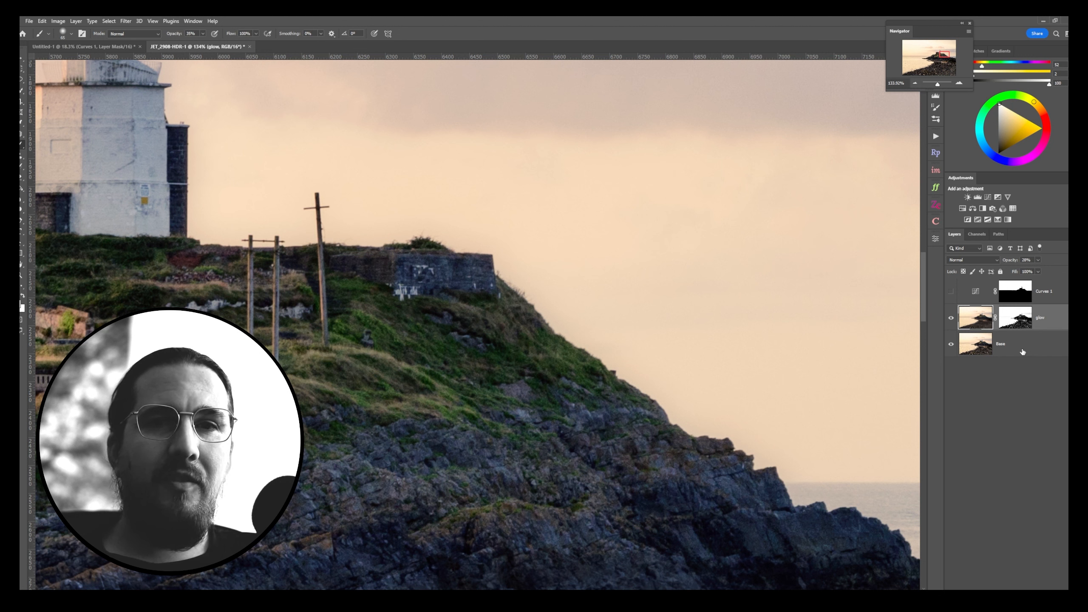
{"action": "left_click", "coordinate": [952, 319]}
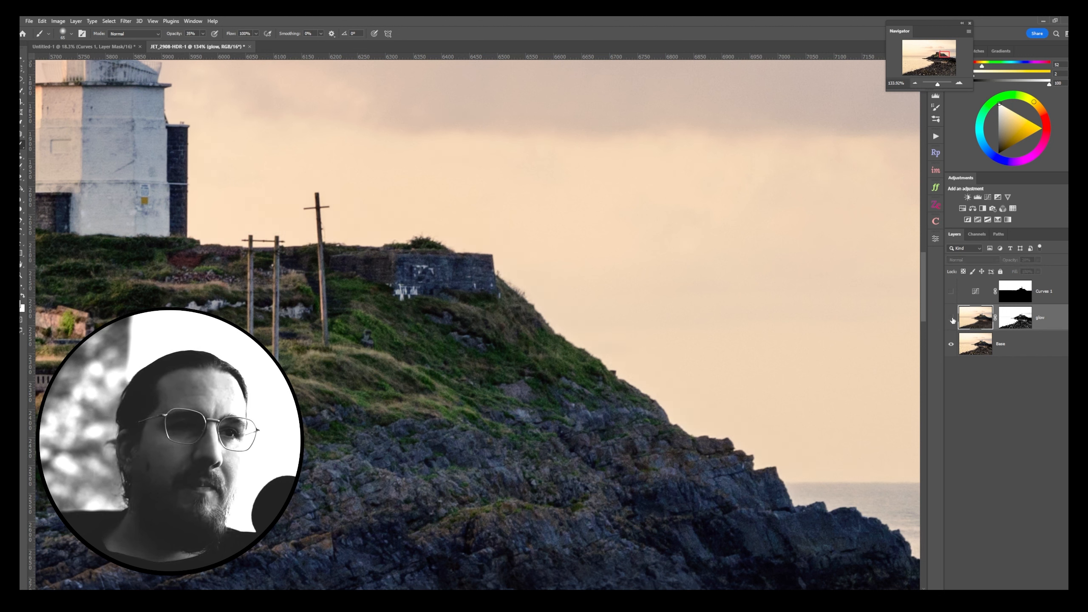
{"action": "left_click", "coordinate": [951, 318]}
{"action": "left_click", "coordinate": [952, 319]}
{"action": "left_click", "coordinate": [952, 320]}
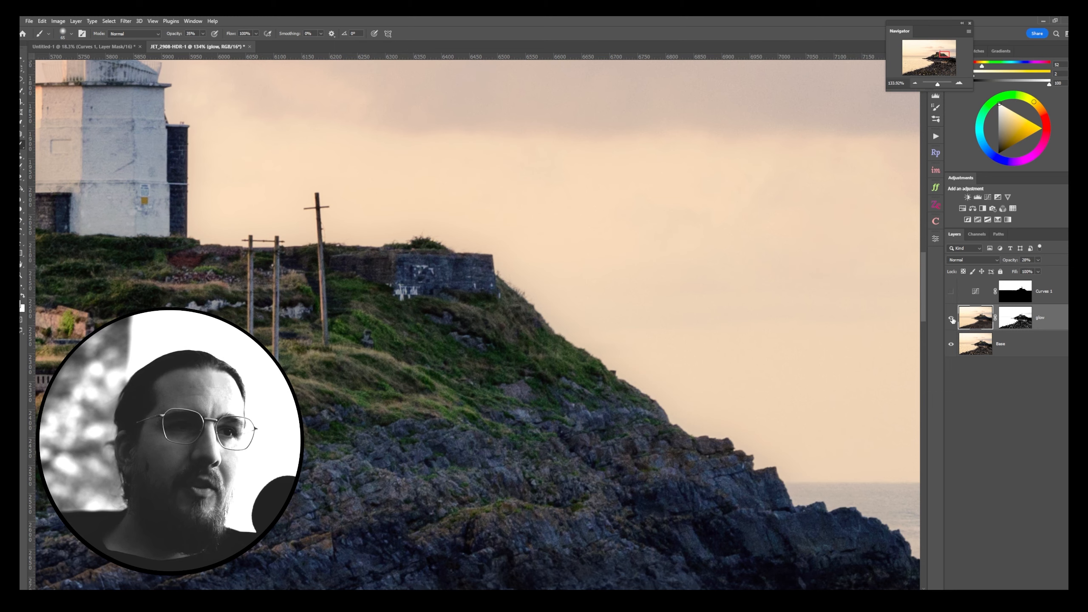
{"action": "scroll", "coordinate": [396, 337], "scroll_direction": "down", "scroll_amount": 6}
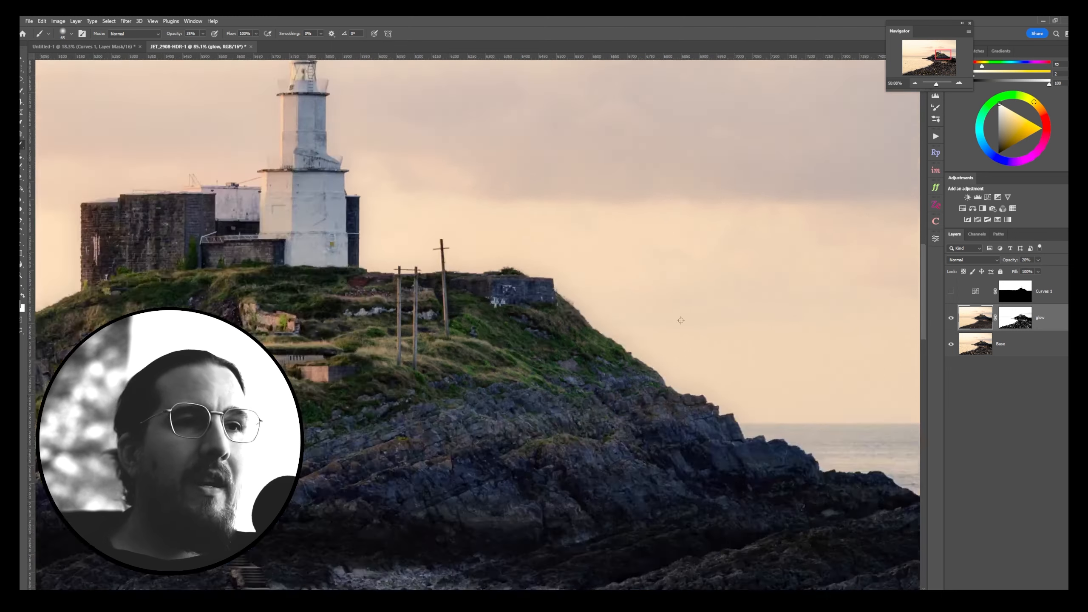
{"action": "scroll", "coordinate": [396, 336], "scroll_direction": "up", "scroll_amount": 2}
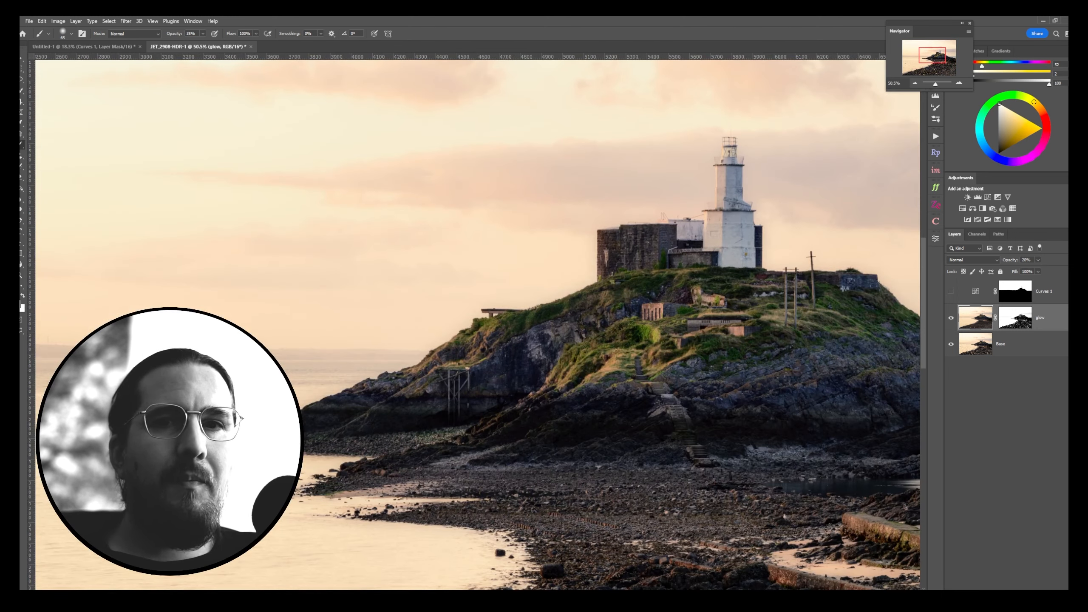
Step: Display the glow layer's mask on its own, examine the hillside detail in it, and return to the layer's image
{"action": "left_click", "coordinate": [1023, 323]}
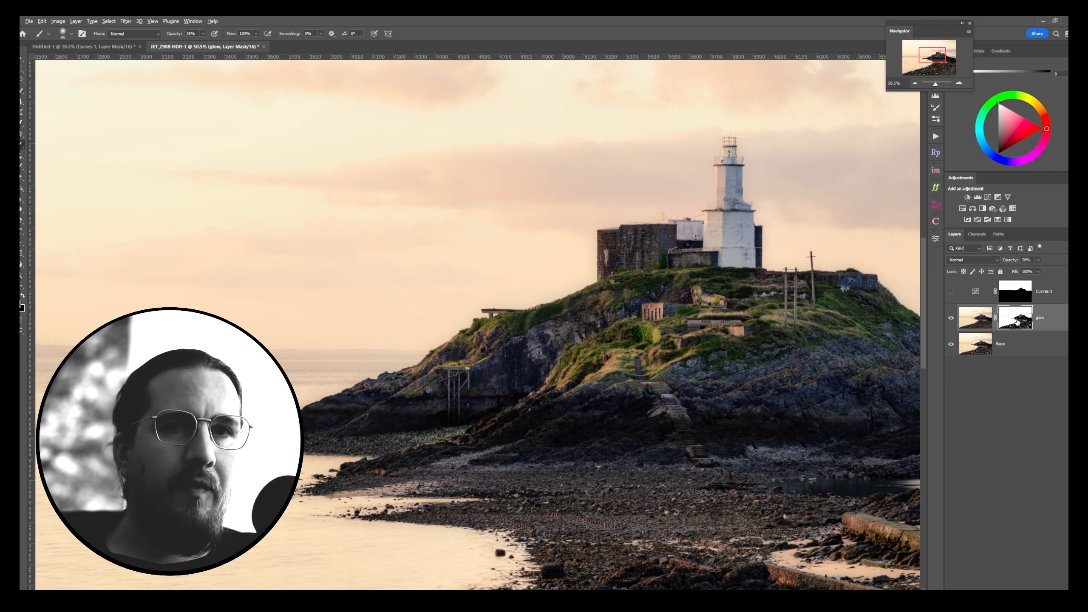
{"action": "left_click", "coordinate": [1023, 323], "text": "alt"}
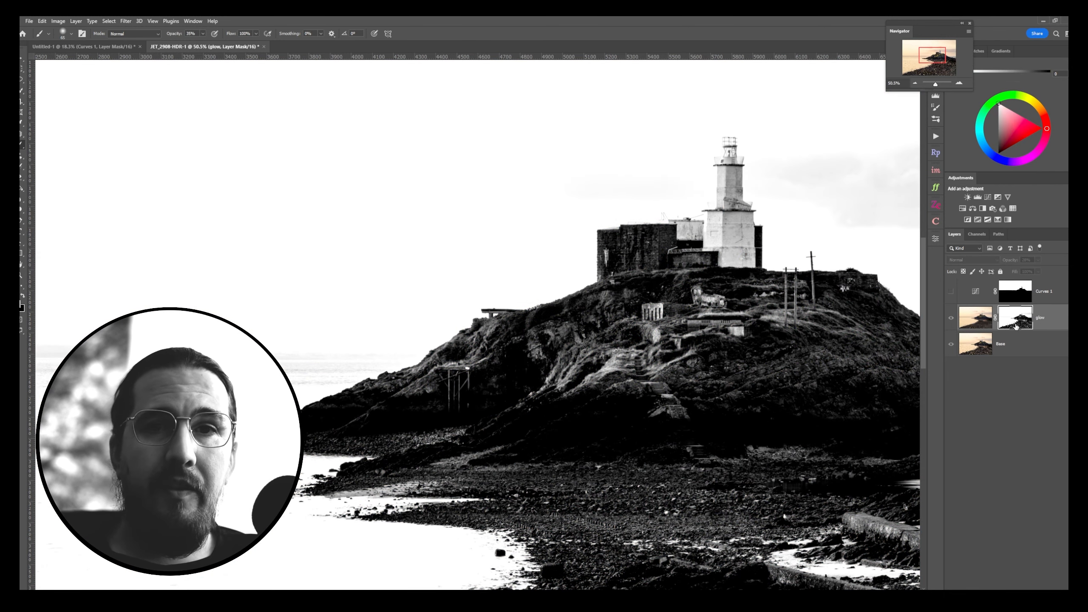
{"action": "scroll", "coordinate": [692, 345], "scroll_direction": "up", "scroll_amount": 5}
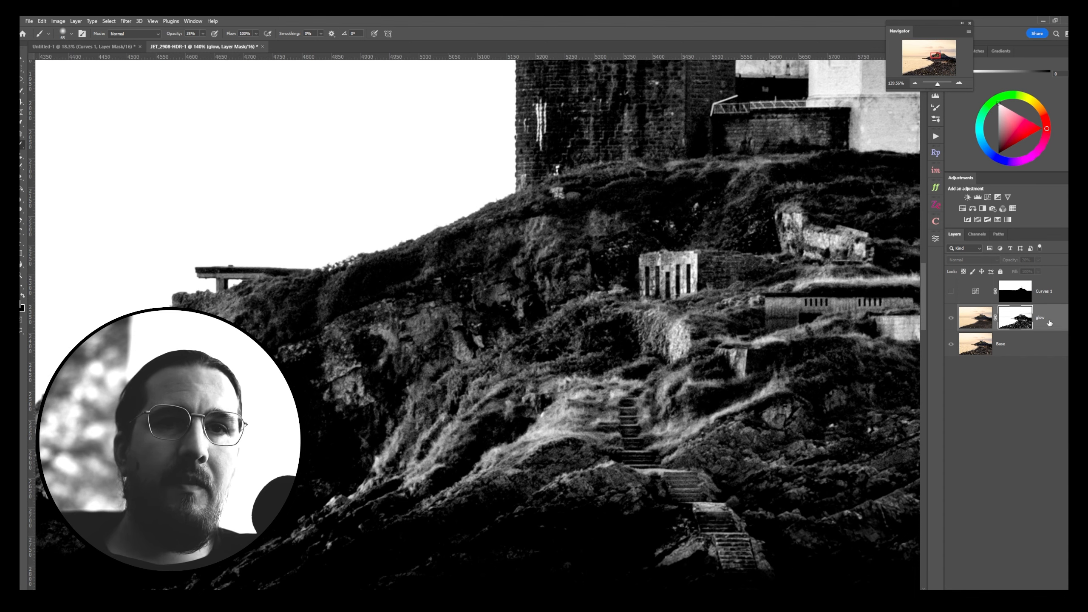
{"action": "left_click", "coordinate": [975, 318]}
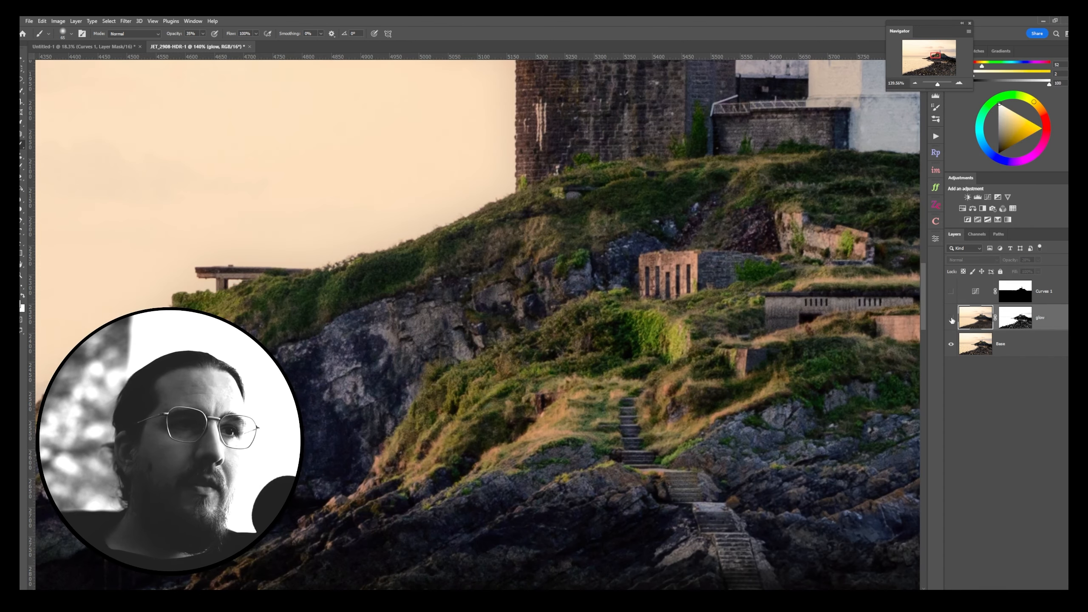
Step: Toggle the glow layer's visibility to compare the photo with and without the glow, then check the lighthouse and the whole scene
{"action": "scroll", "coordinate": [707, 249], "scroll_direction": "down", "scroll_amount": 5}
{"action": "scroll", "coordinate": [706, 249], "scroll_direction": "down", "scroll_amount": 3}
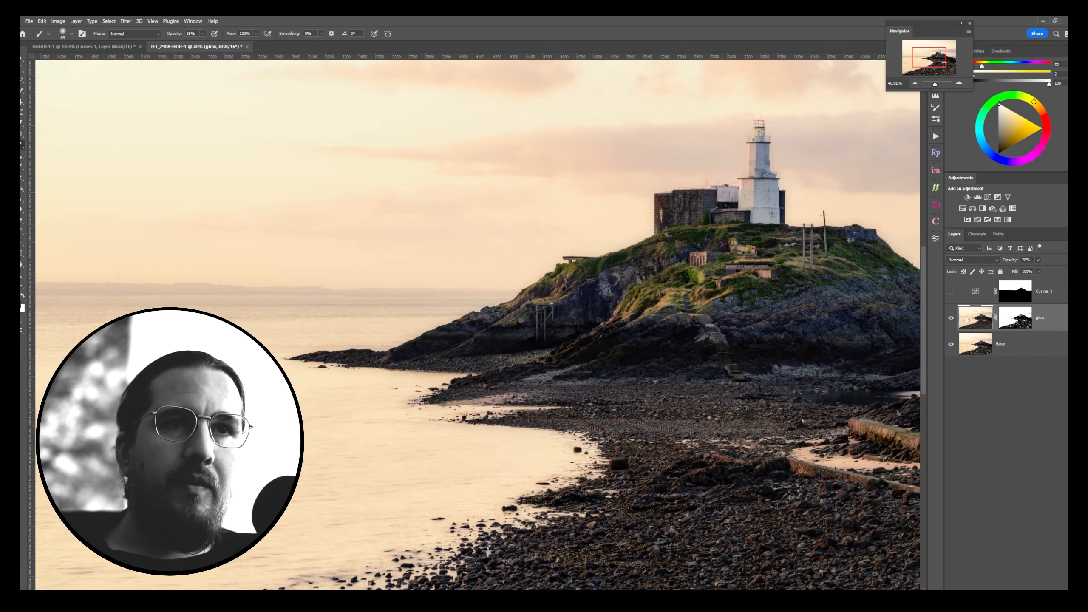
{"action": "left_click", "coordinate": [952, 318]}
{"action": "left_click", "coordinate": [950, 318]}
{"action": "left_click", "coordinate": [950, 318]}
{"action": "left_click", "coordinate": [950, 318]}
{"action": "scroll", "coordinate": [805, 191], "scroll_direction": "up", "scroll_amount": 2}
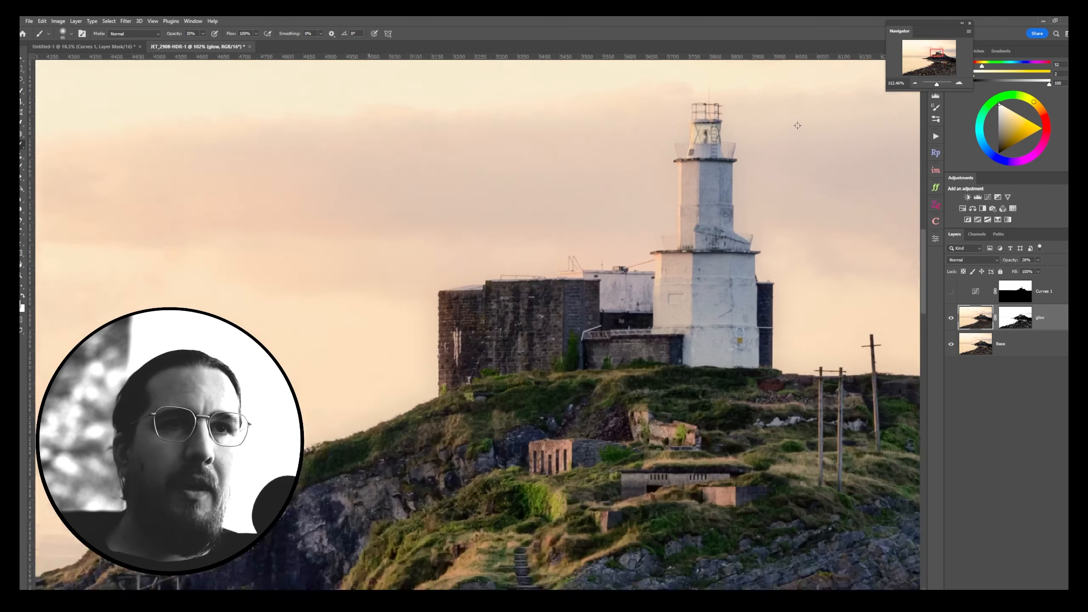
{"action": "scroll", "coordinate": [775, 272], "scroll_direction": "down", "scroll_amount": 5}
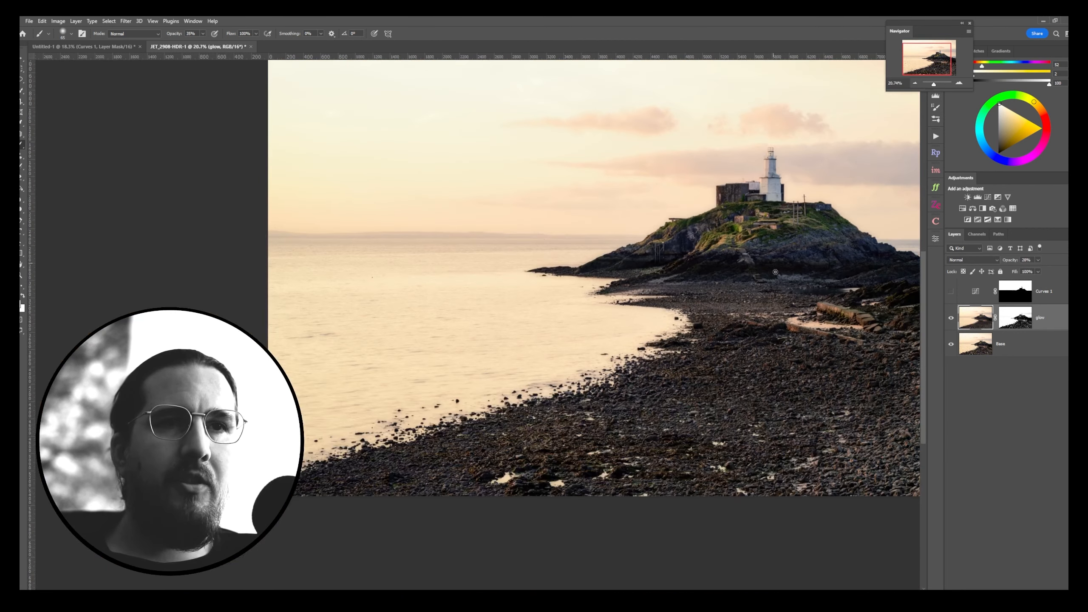
{"action": "left_click_drag", "start_coordinate": [775, 272], "coordinate": [611, 315]}
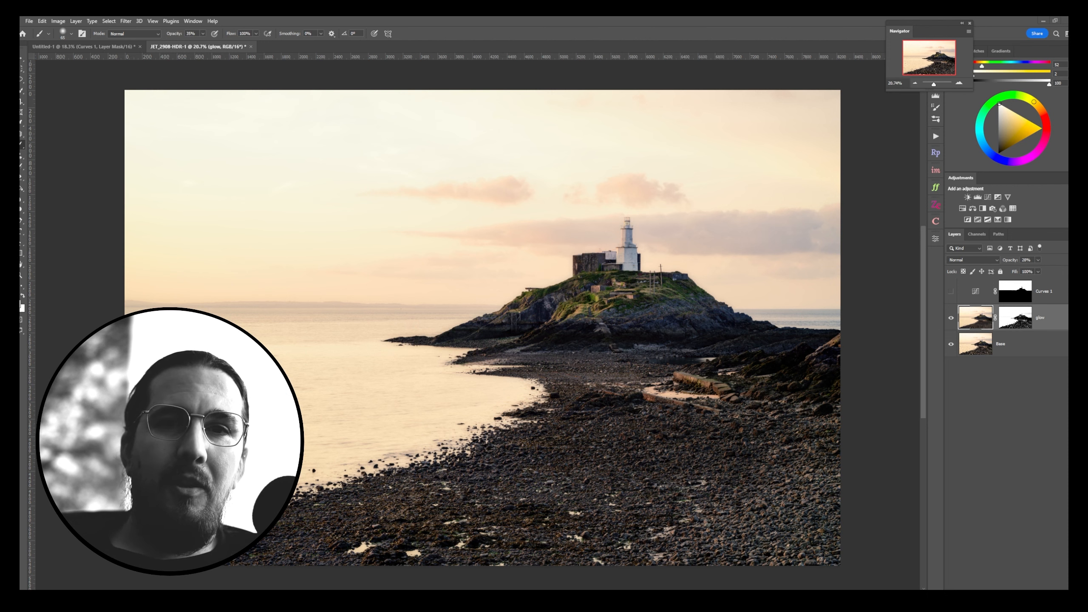
Step: Raise the glow layer's opacity to 100% and examine the halo along the hillside slope beyond the lighthouse
{"action": "scroll", "coordinate": [697, 279], "scroll_direction": "up", "scroll_amount": 8}
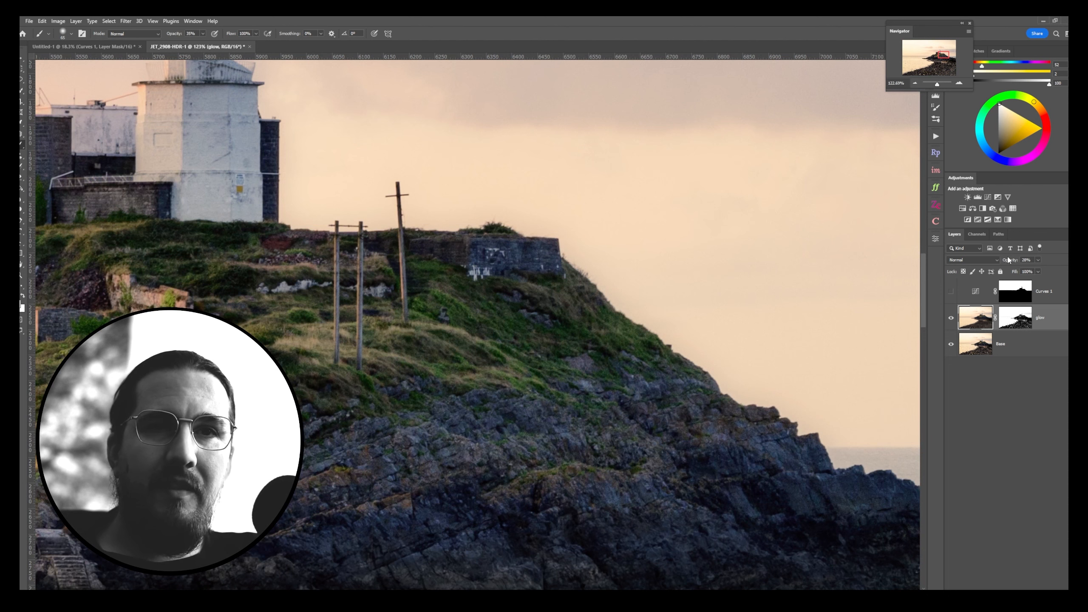
{"action": "left_click_drag", "start_coordinate": [1008, 260], "coordinate": [1041, 259]}
{"action": "scroll", "coordinate": [702, 286], "scroll_direction": "up", "scroll_amount": 1}
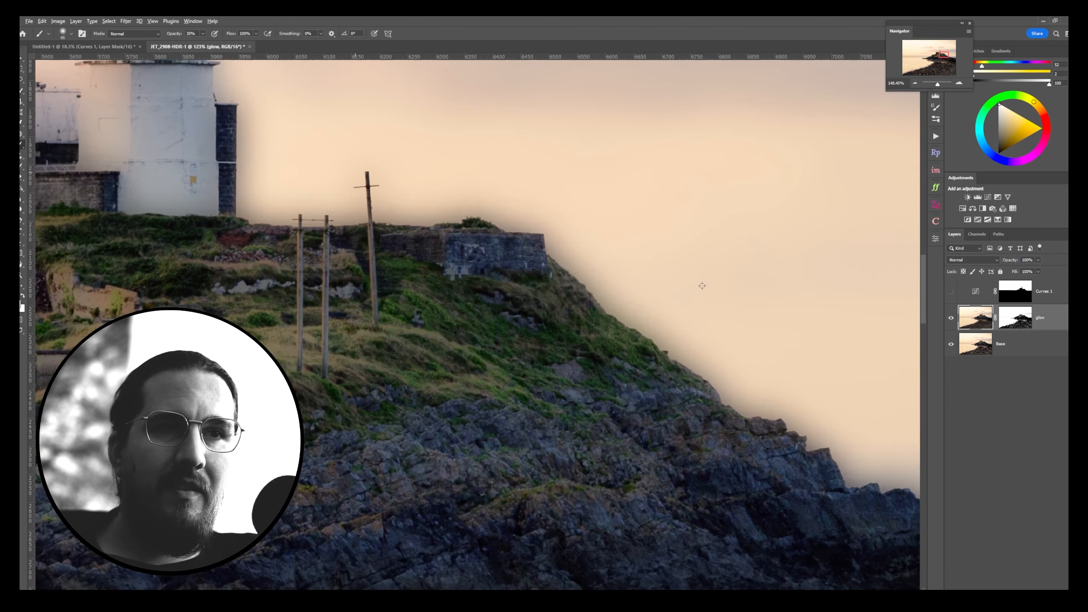
{"action": "scroll", "coordinate": [702, 286], "scroll_direction": "up", "scroll_amount": 2}
{"action": "left_click_drag", "start_coordinate": [629, 341], "coordinate": [601, 334]}
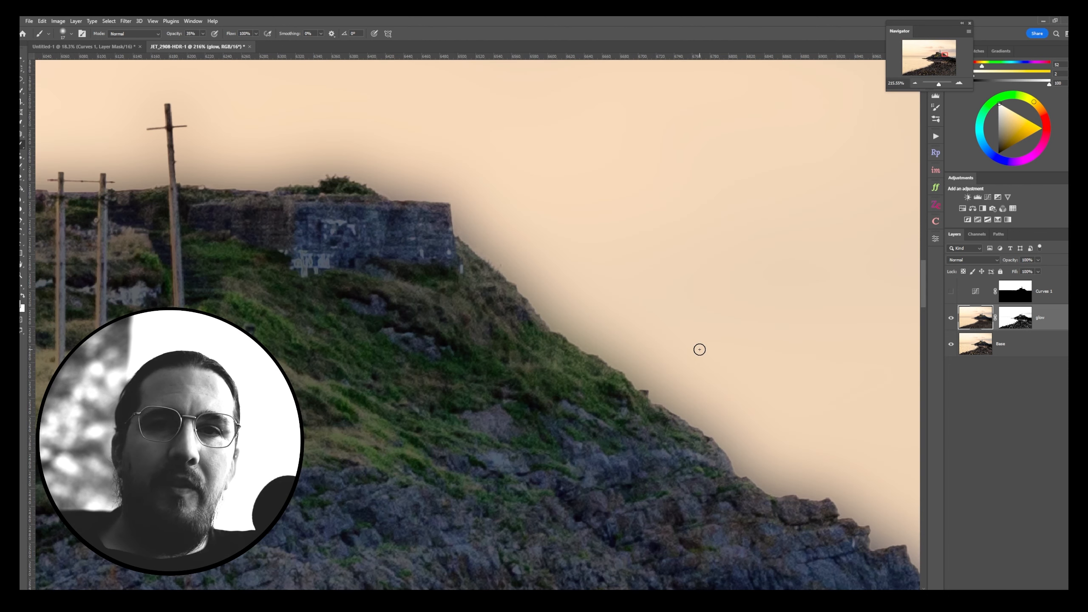
Step: Check the glow layer's mask along the slope, return to the image, and inspect the dark halo at the hillside edge in close-up
{"action": "left_click", "coordinate": [1020, 318], "text": "alt"}
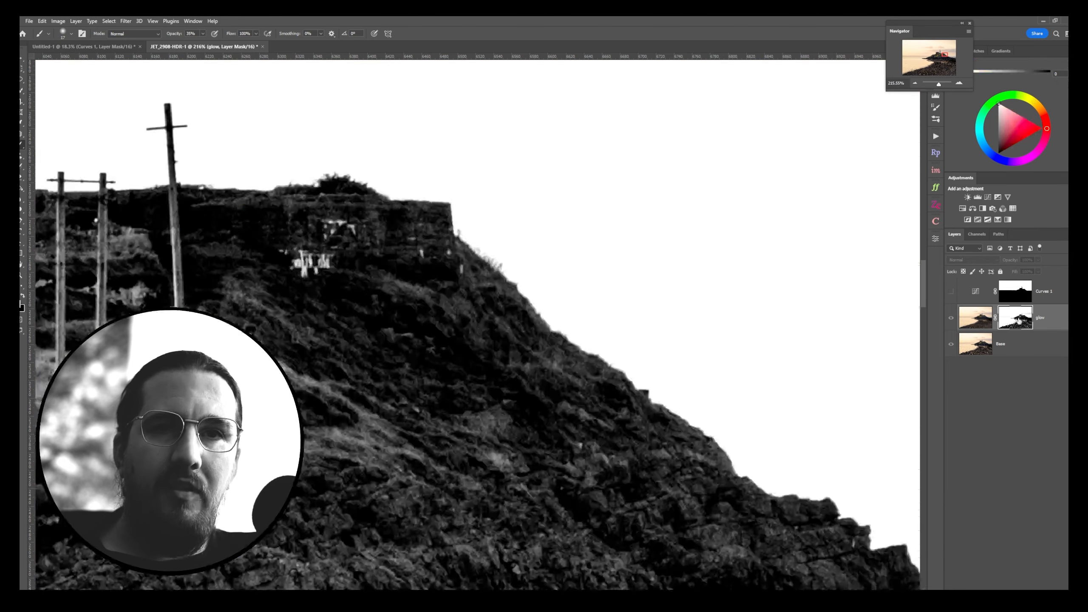
{"action": "key", "text": "ctrl+2"}
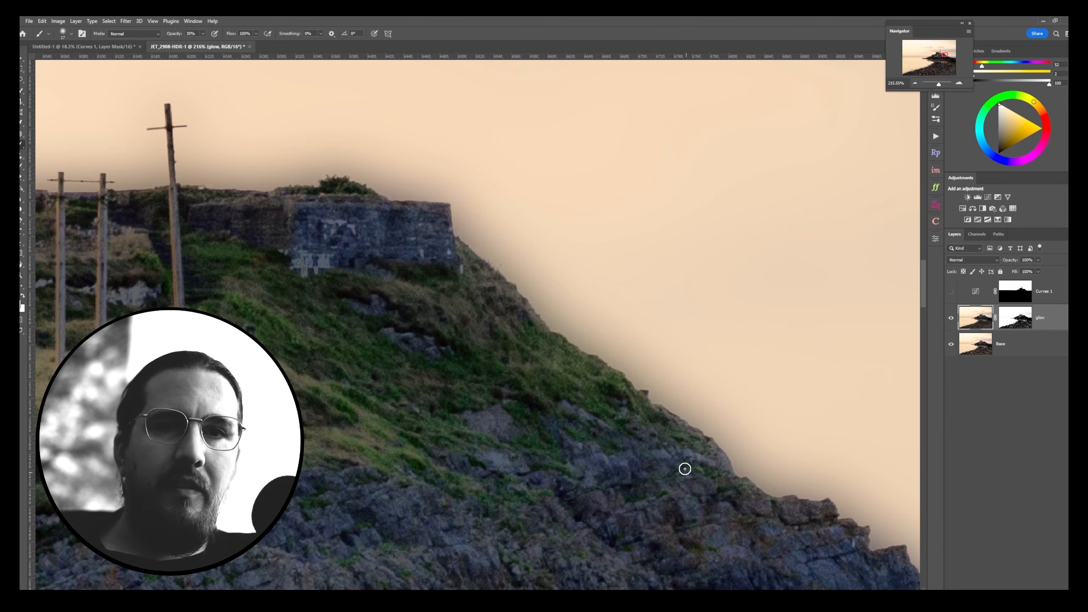
{"action": "scroll", "coordinate": [600, 357], "scroll_direction": "up", "scroll_amount": 2}
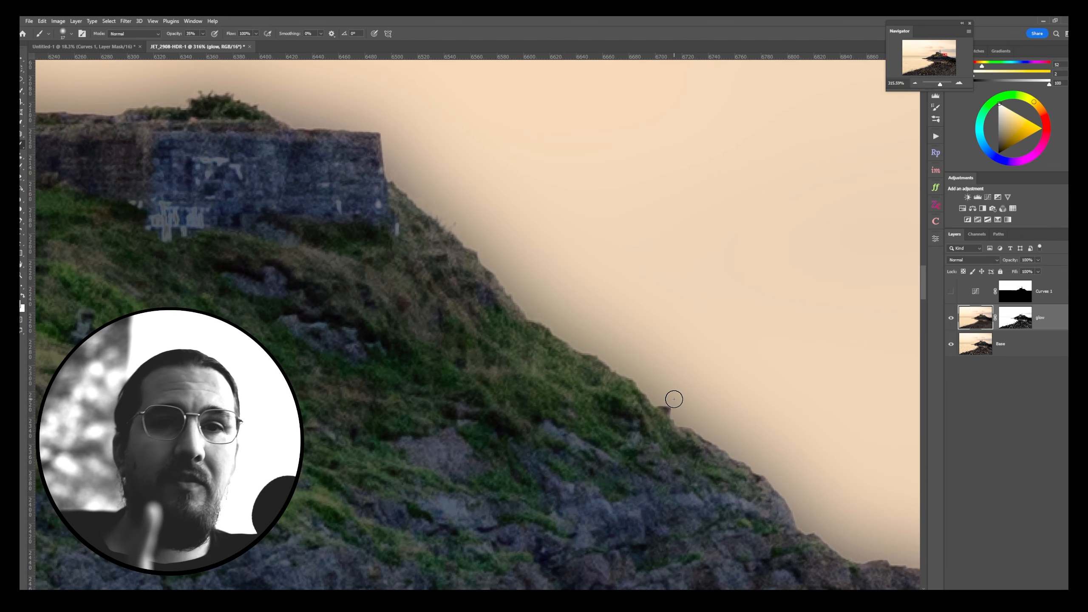
{"action": "right_click", "coordinate": [637, 397], "text": "alt"}
{"action": "scroll", "coordinate": [543, 318], "scroll_direction": "up", "scroll_amount": 2}
{"action": "right_click", "coordinate": [536, 316], "text": "alt"}
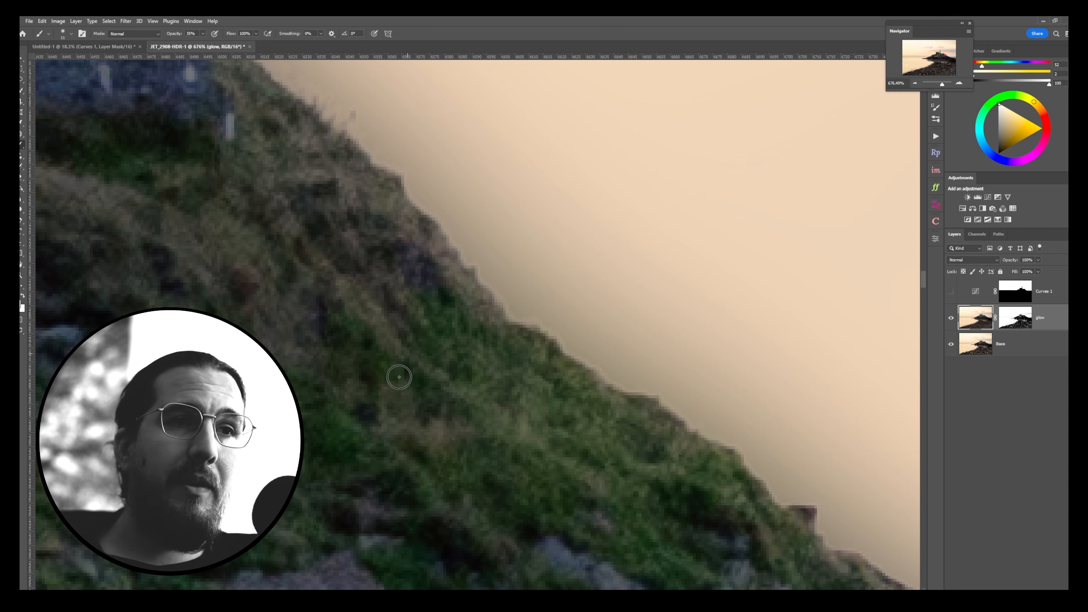
{"action": "scroll", "coordinate": [677, 339], "scroll_direction": "down", "scroll_amount": 5}
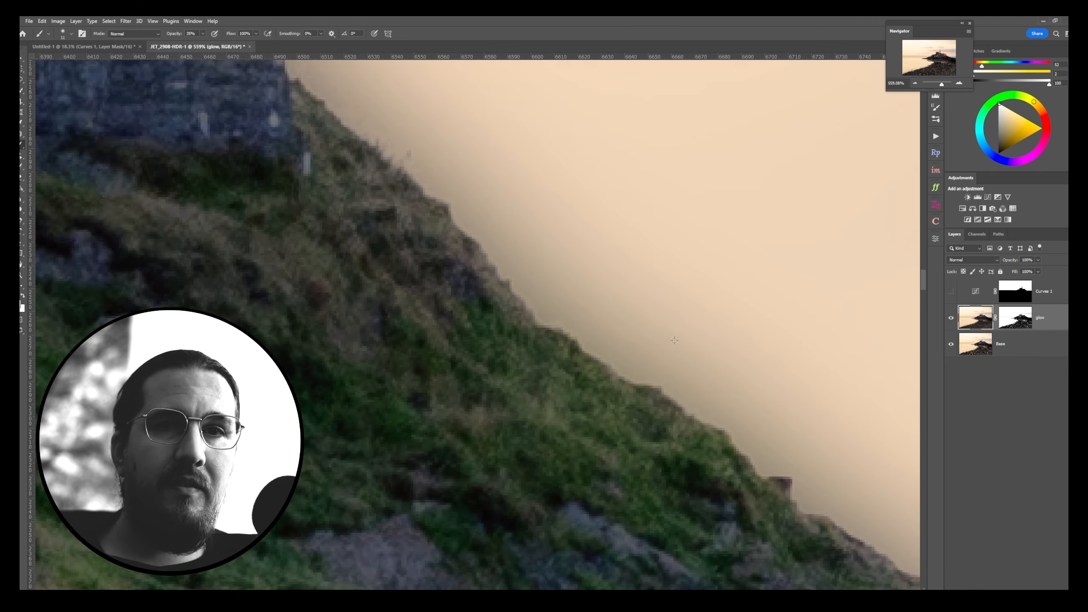
Step: Lower the glow layer's opacity, compare the slope with and without the glow, and leave the glow layer hidden
{"action": "left_click", "coordinate": [950, 318]}
{"action": "left_click", "coordinate": [950, 318]}
{"action": "left_click_drag", "start_coordinate": [1016, 262], "coordinate": [977, 262]}
{"action": "left_click", "coordinate": [951, 318]}
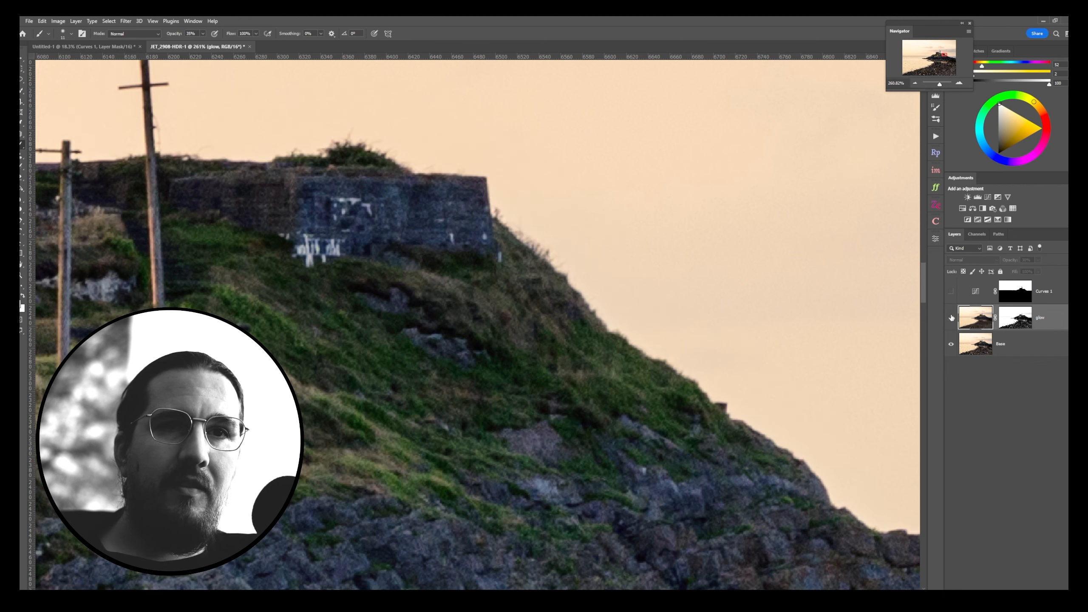
{"action": "left_click", "coordinate": [951, 318]}
{"action": "left_click", "coordinate": [951, 318]}
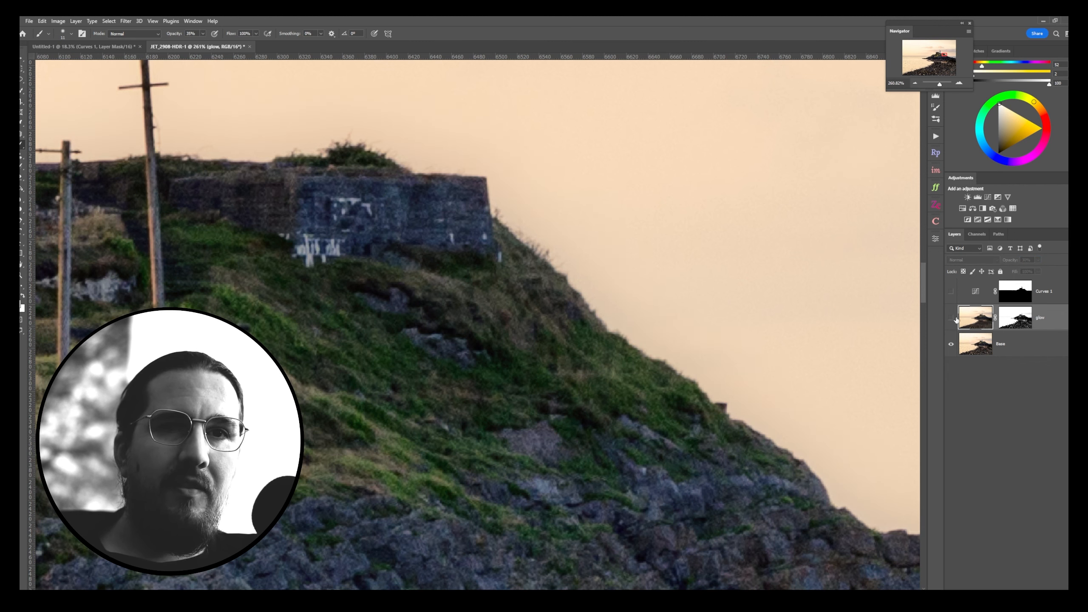
Step: Load the Curves 1 mask as a selection and copy the Base layer's sky onto a new layer
{"action": "left_click", "coordinate": [1011, 344]}
{"action": "scroll", "coordinate": [639, 296], "scroll_direction": "down", "scroll_amount": 8}
{"action": "scroll", "coordinate": [639, 297], "scroll_direction": "down", "scroll_amount": 2}
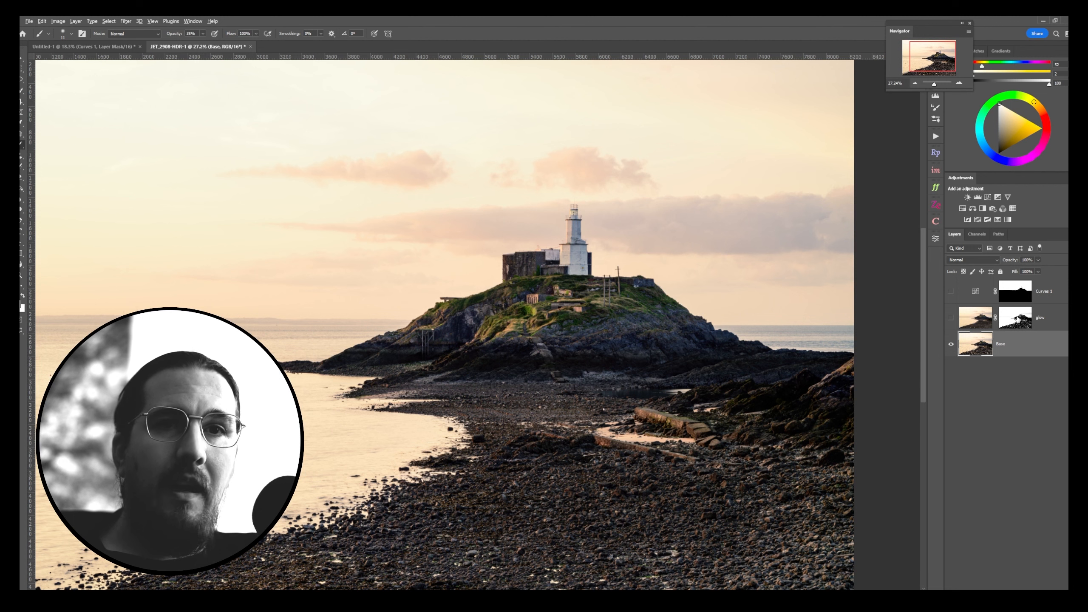
{"action": "left_click", "coordinate": [1013, 291], "text": "alt"}
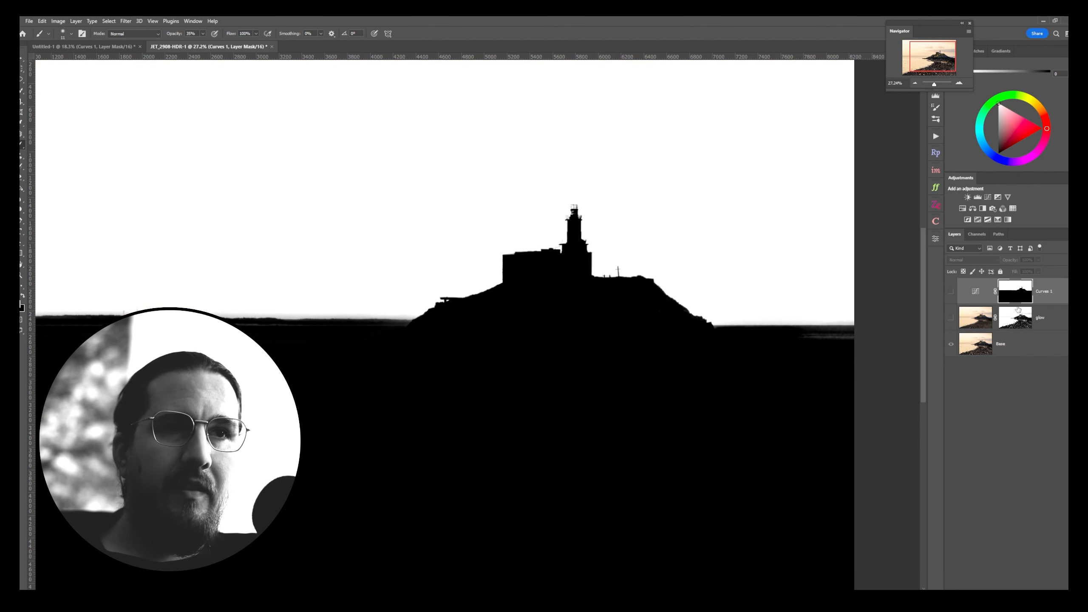
{"action": "left_click", "coordinate": [1014, 289], "text": "ctrl"}
{"action": "left_click", "coordinate": [1010, 356]}
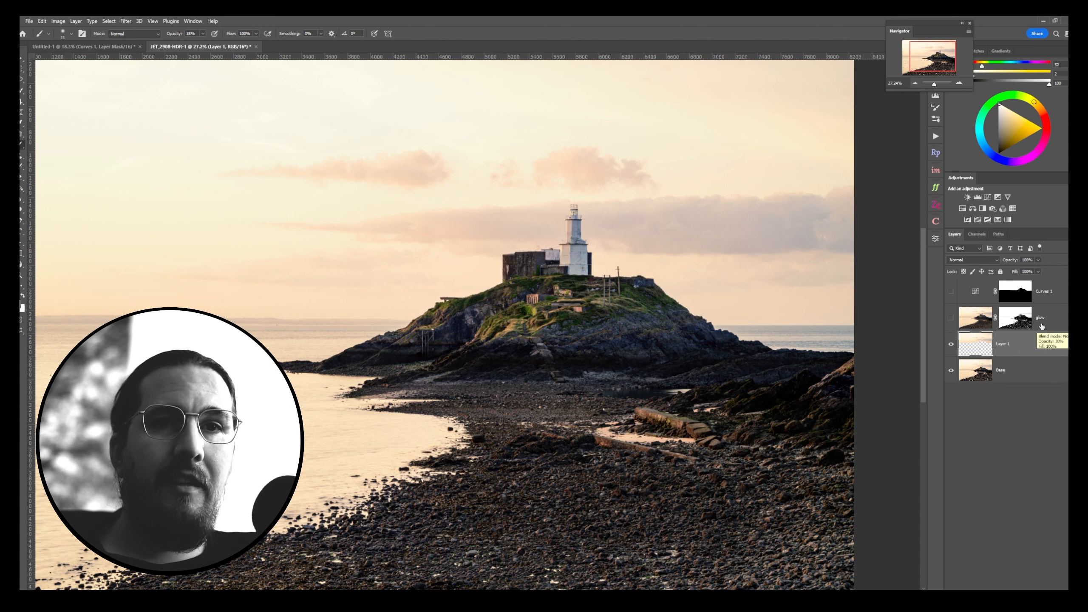
{"action": "key", "text": "ctrl+j"}
Step: Rename the copied sky layer as "S Glow"
{"action": "left_click", "coordinate": [1005, 346]}
{"action": "double_click", "coordinate": [1002, 344]}
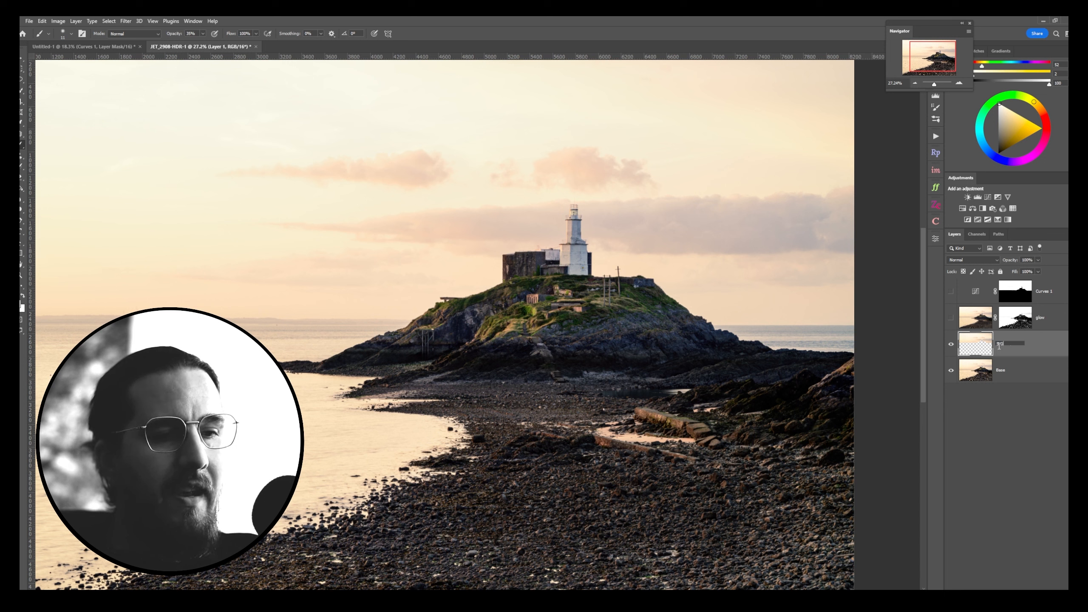
{"action": "type", "text": "S Glow"}
{"action": "key", "text": "Return"}
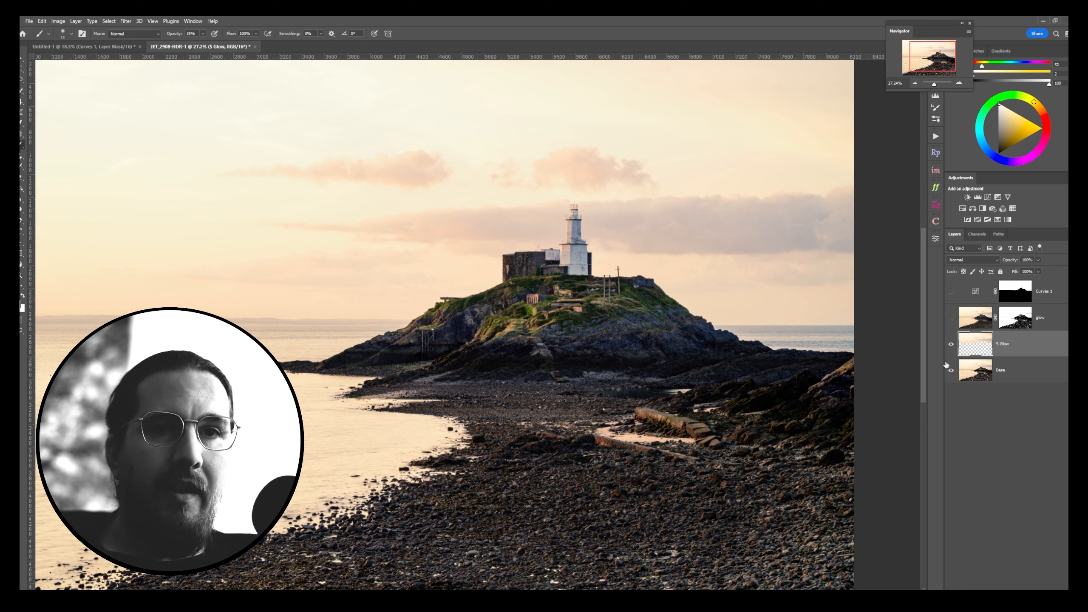
Step: Hide the Base layer to inspect the isolated sky, and show it again
{"action": "left_click", "coordinate": [951, 370]}
{"action": "scroll", "coordinate": [233, 226], "scroll_direction": "down", "scroll_amount": 3}
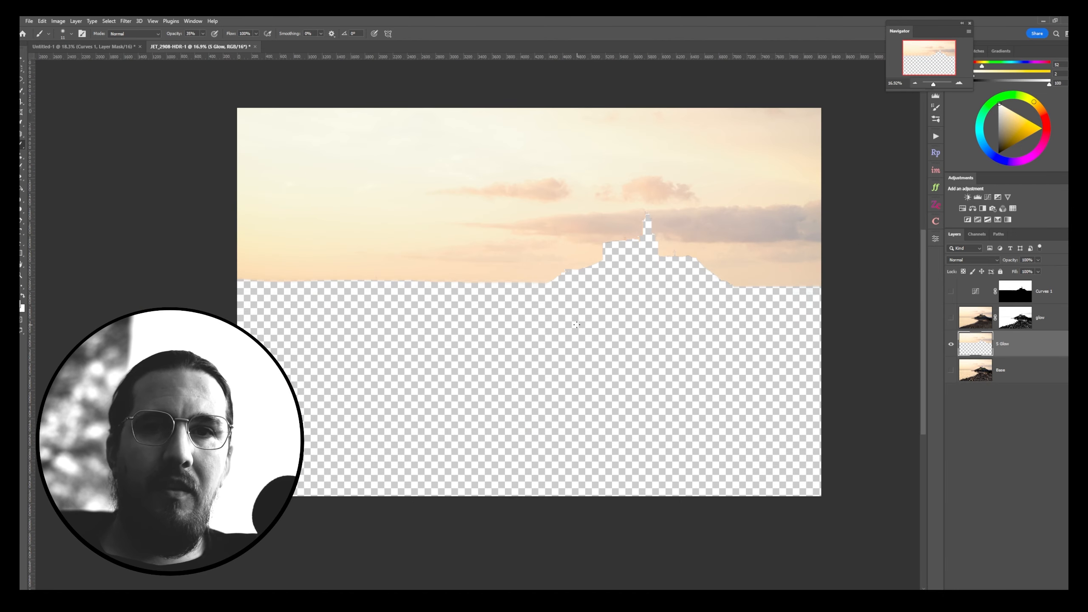
{"action": "left_click", "coordinate": [951, 371]}
Step: Apply a Gaussian Blur with a 30-pixel radius to the S Glow layer
{"action": "left_click", "coordinate": [125, 21]}
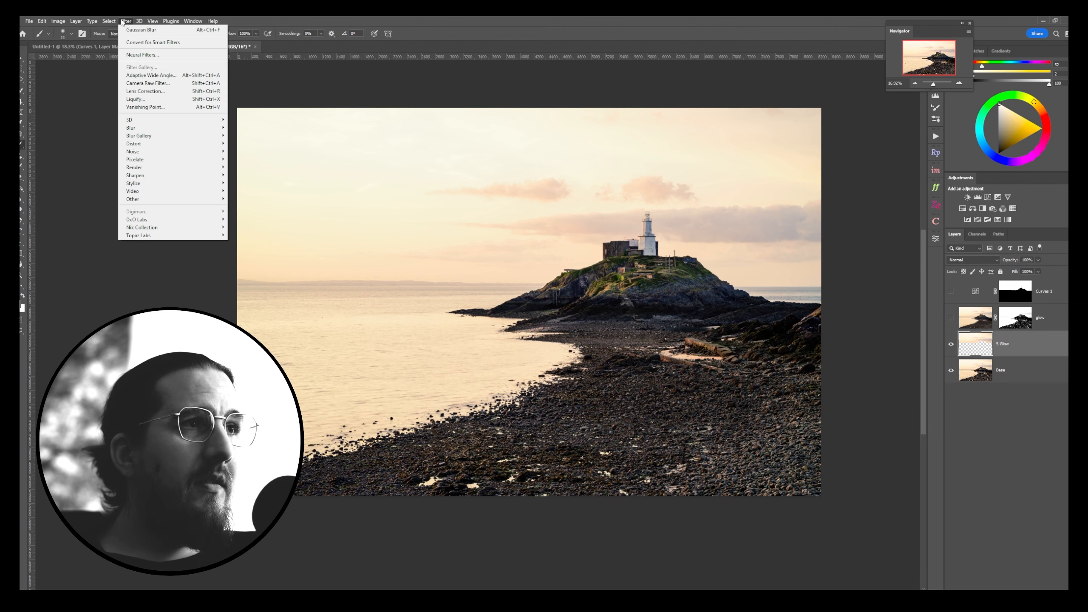
{"action": "mouse_move", "coordinate": [202, 127]}
{"action": "left_click", "coordinate": [242, 159]}
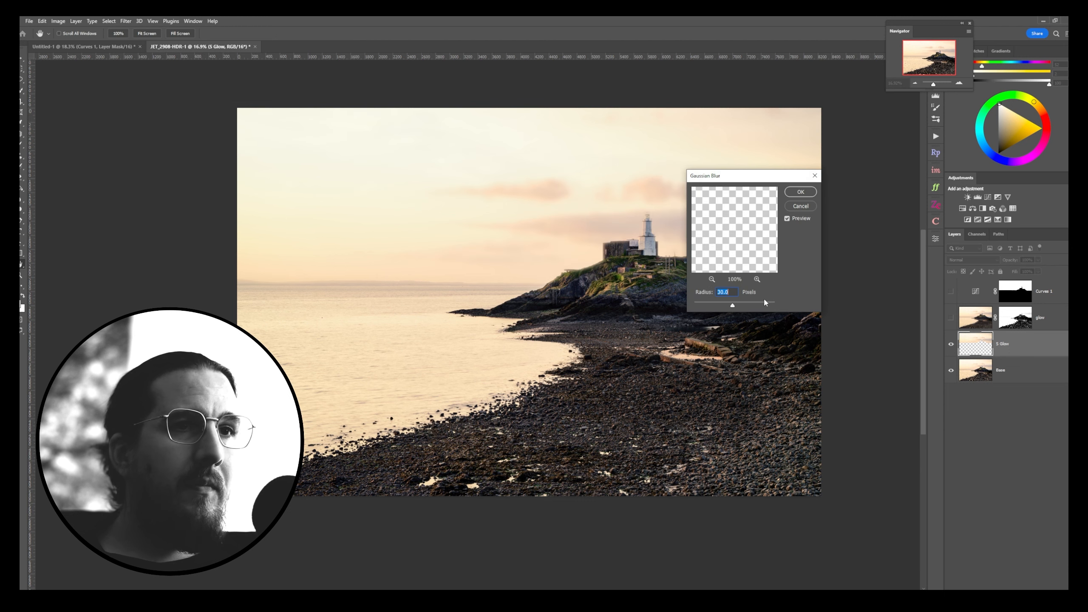
{"action": "left_click", "coordinate": [801, 192]}
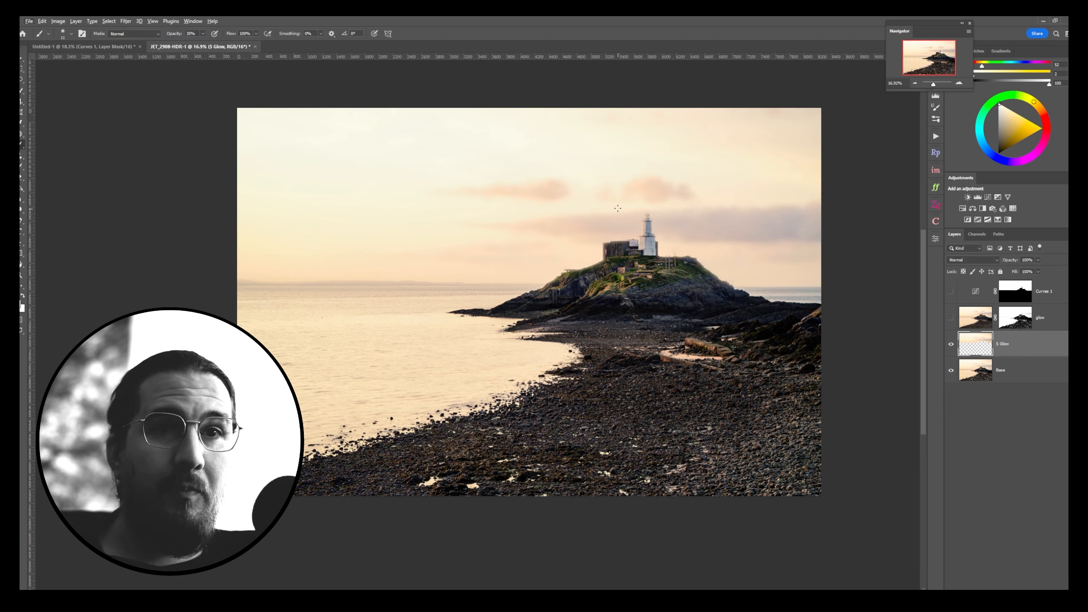
Step: Examine the blurred sky's spill over the hillside and poles, and show the glow layer in place of S Glow for comparison
{"action": "scroll", "coordinate": [638, 192], "scroll_direction": "up", "scroll_amount": 6}
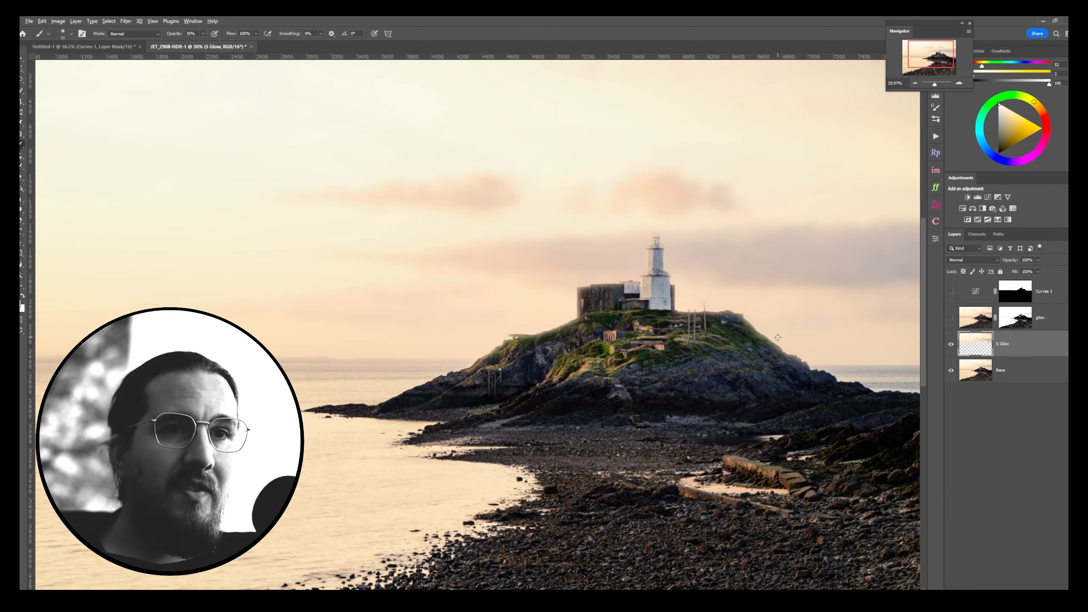
{"action": "scroll", "coordinate": [780, 337], "scroll_direction": "up", "scroll_amount": 10}
{"action": "scroll", "coordinate": [843, 381], "scroll_direction": "up", "scroll_amount": 4}
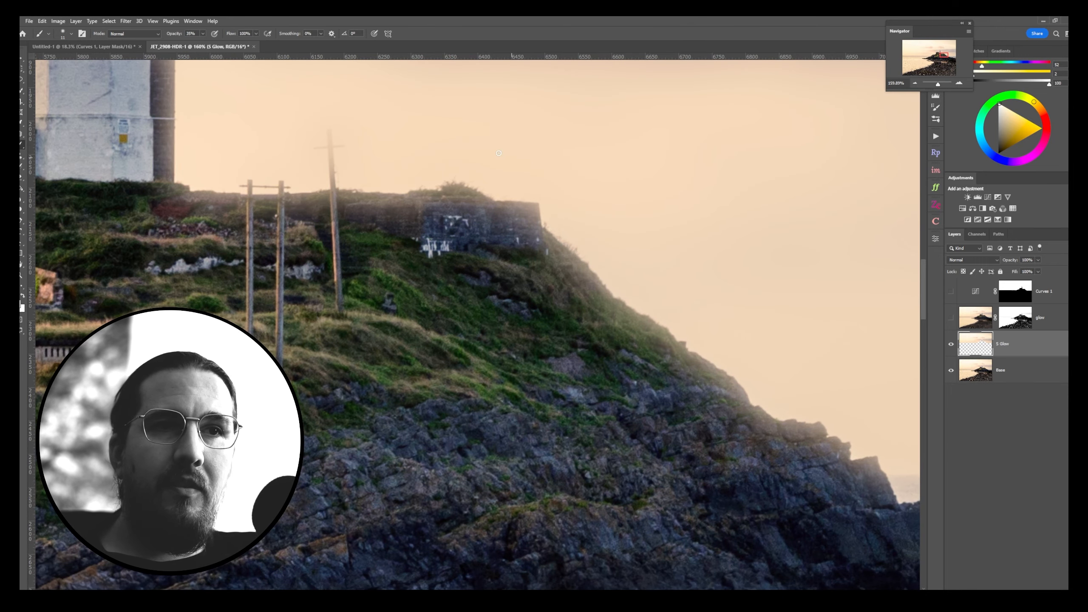
{"action": "left_click", "coordinate": [951, 345]}
{"action": "left_click", "coordinate": [951, 318]}
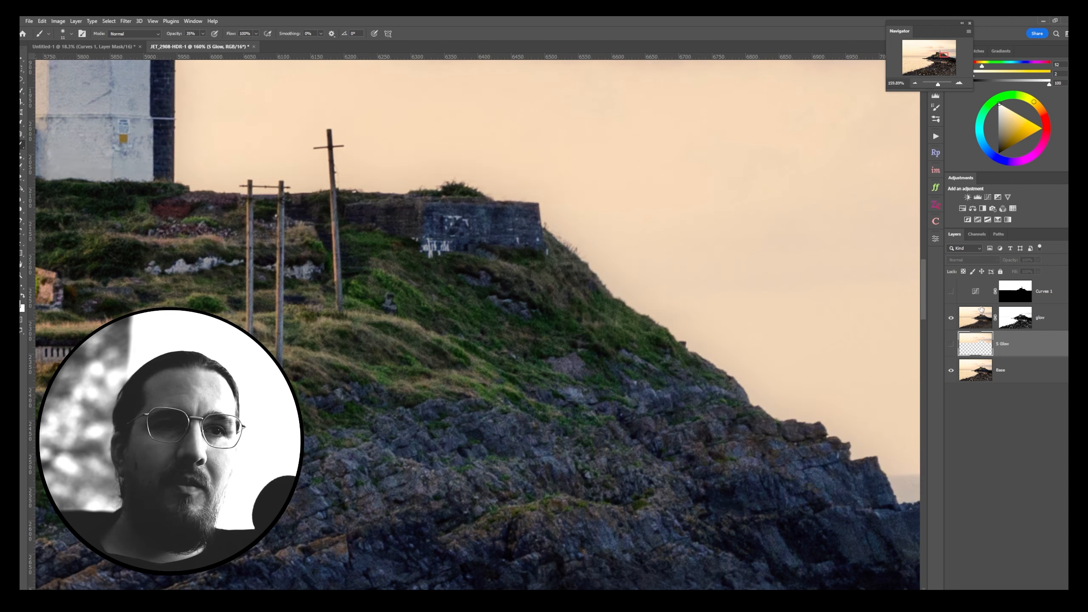
Step: Set the glow layer's opacity to 100%, then hide it and show S Glow instead to compare their edges
{"action": "left_click", "coordinate": [1046, 323]}
{"action": "left_click_drag", "start_coordinate": [1011, 260], "coordinate": [1045, 260]}
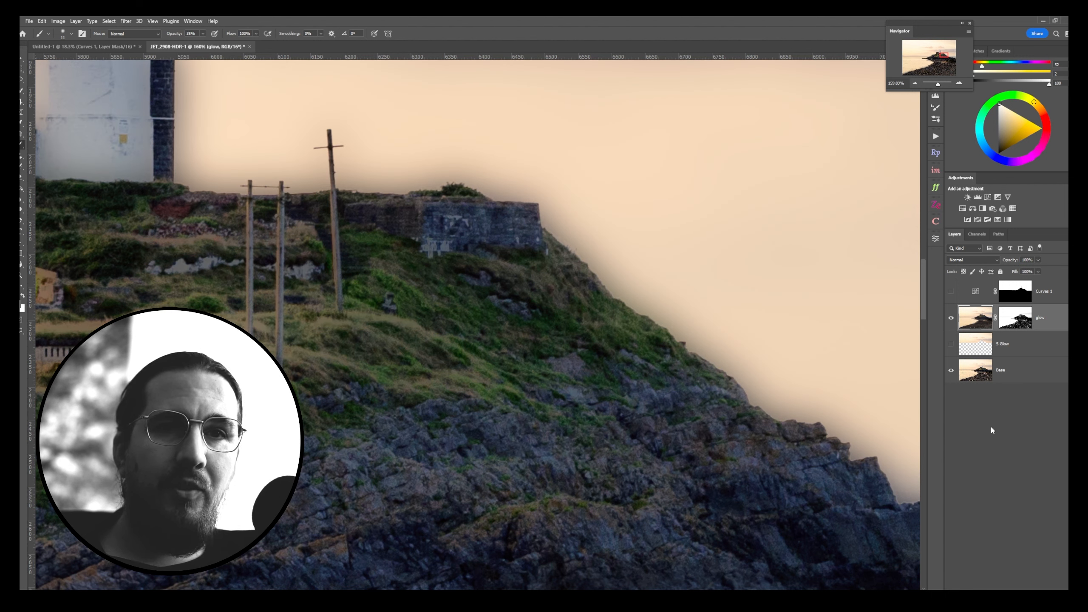
{"action": "left_click", "coordinate": [951, 318]}
{"action": "left_click", "coordinate": [951, 344]}
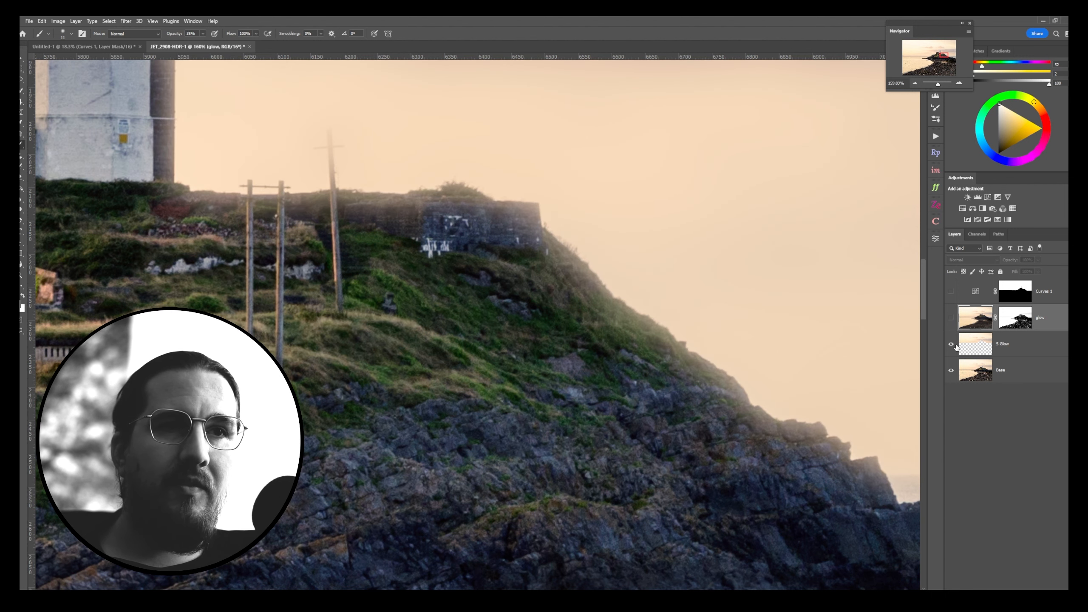
Step: Select the blurred sky layer and examine how its glow meets the hillside, the stone building and the lighthouse
{"action": "left_click_drag", "start_coordinate": [699, 325], "coordinate": [803, 311]}
{"action": "scroll", "coordinate": [749, 235], "scroll_direction": "up", "scroll_amount": 3}
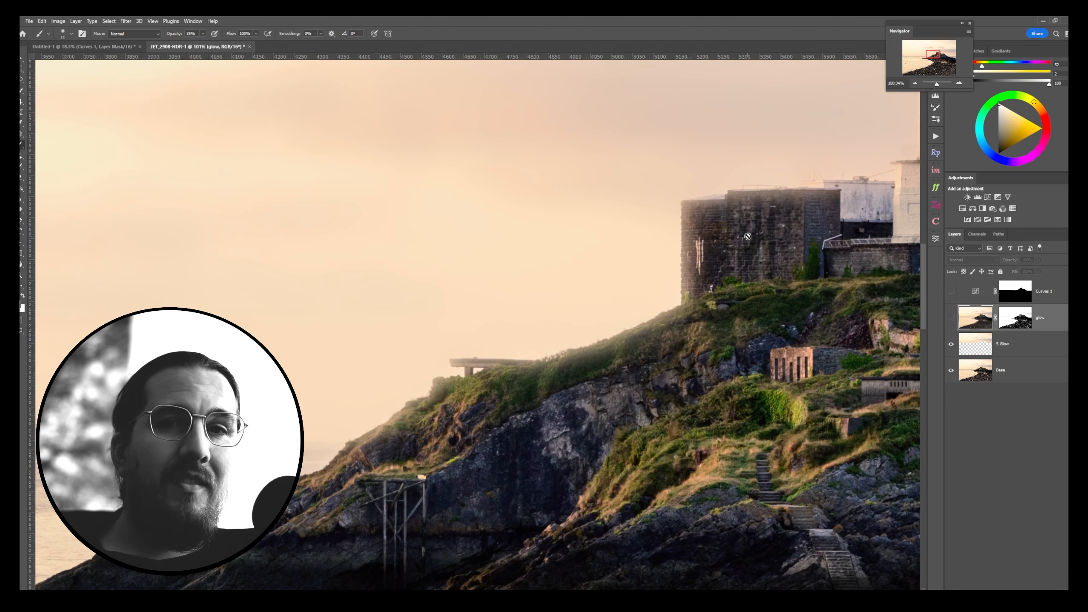
{"action": "left_click", "coordinate": [1019, 349]}
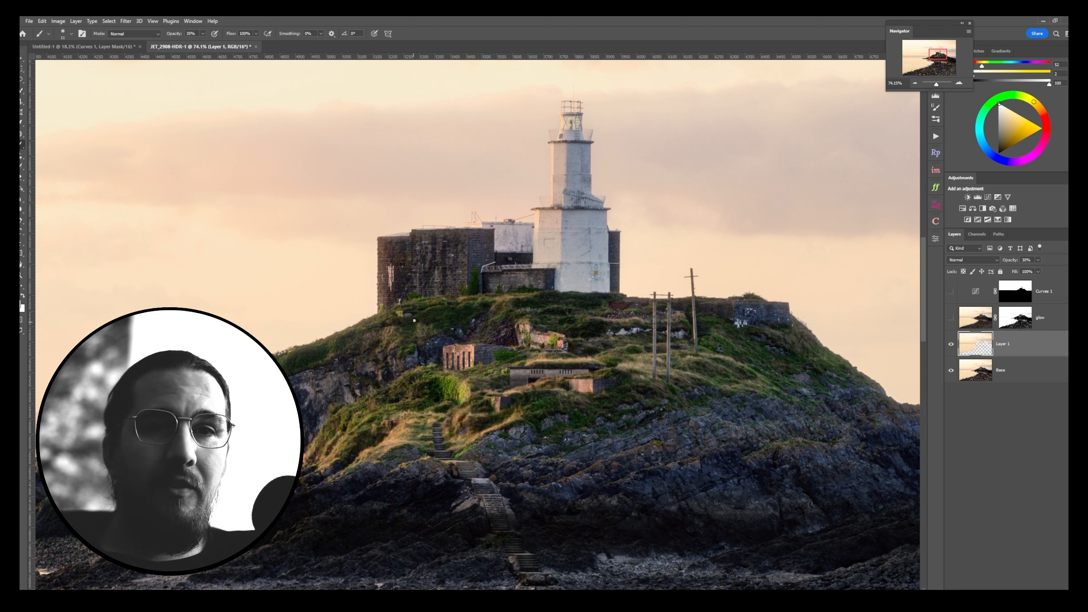
{"action": "scroll", "coordinate": [416, 295], "scroll_direction": "down", "scroll_amount": 2}
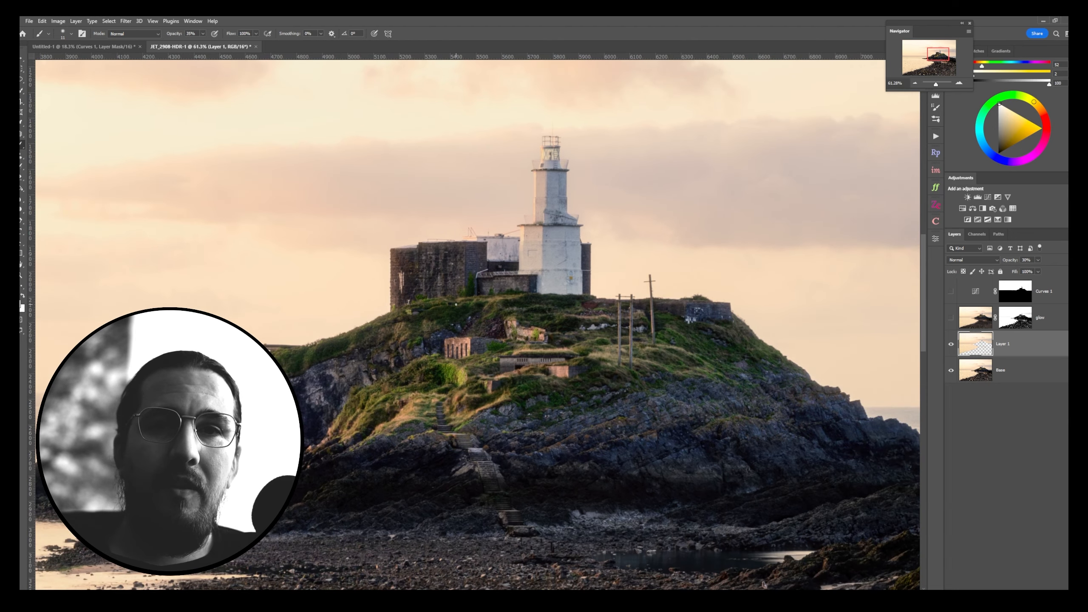